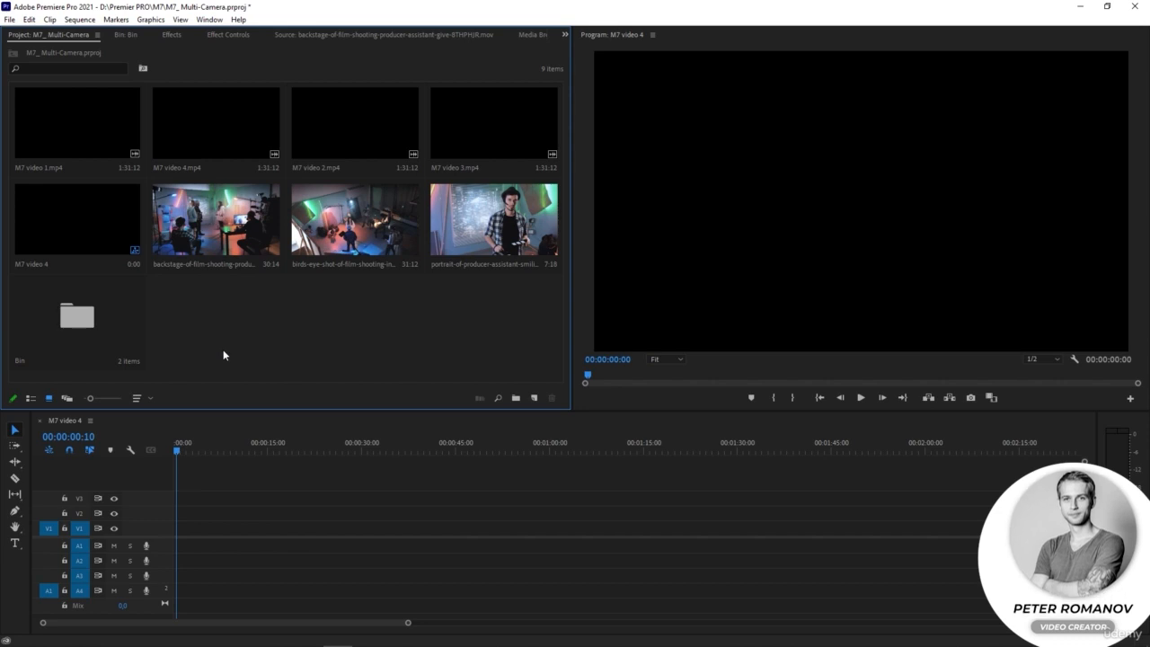
Step: Stack M7 video 1, 2, 3 and 4.mp4 at the start of the M7 video 4 sequence on video tracks V1 to V4
left_click(87, 131)
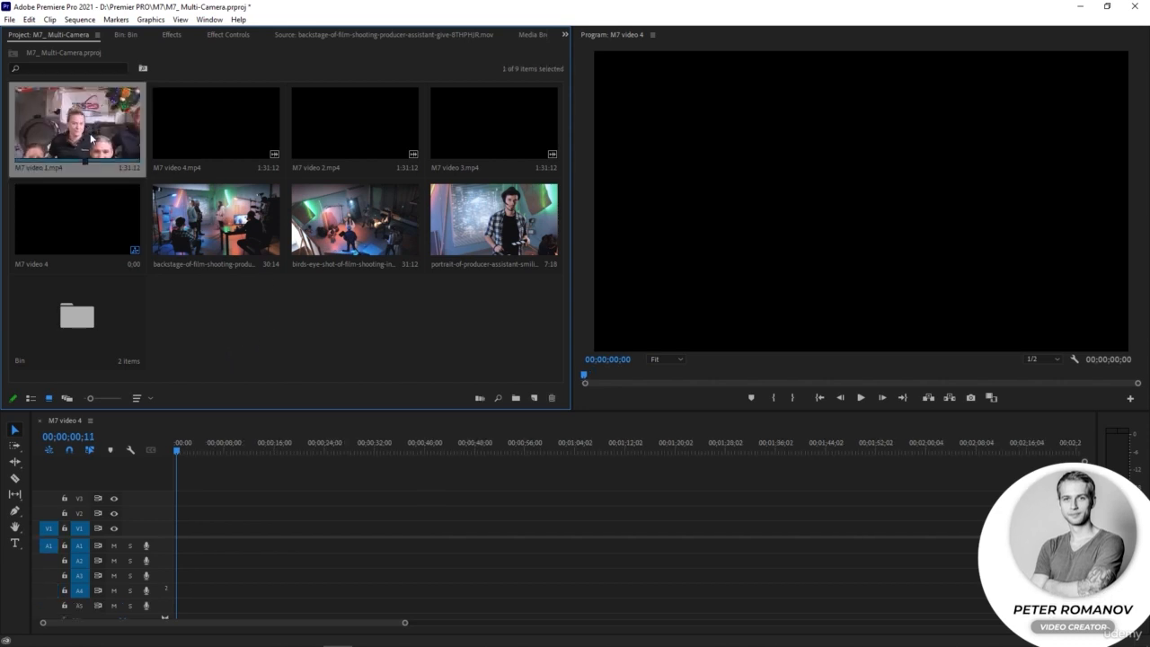
left_click_drag(87, 131, 184, 538)
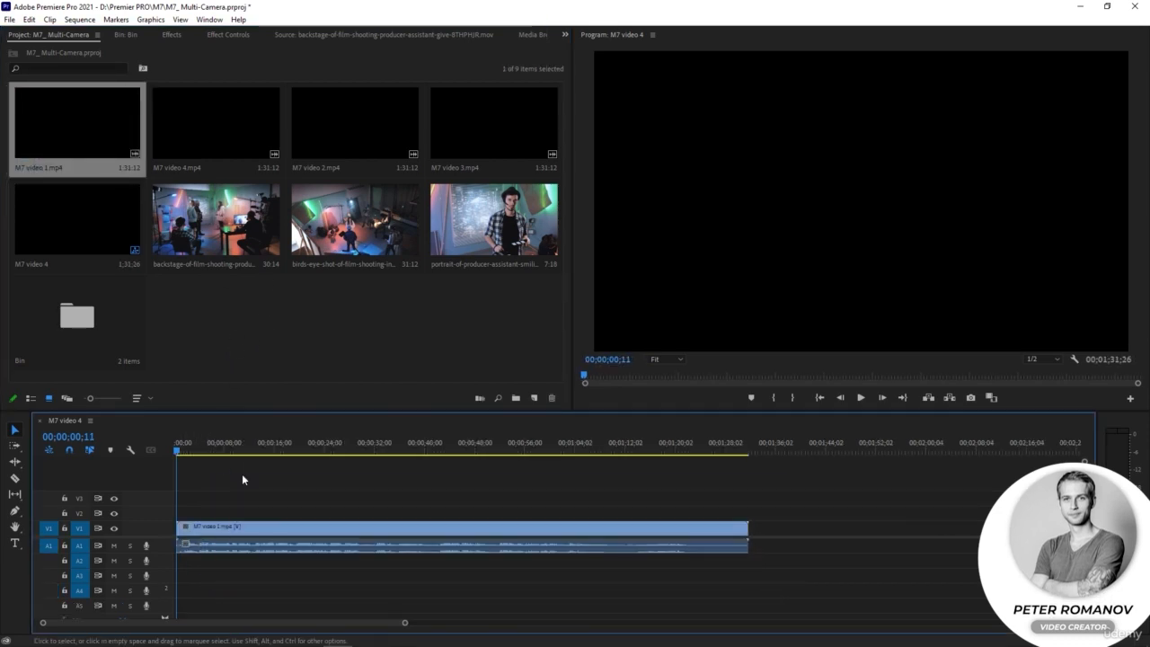
left_click(345, 142)
left_click_drag(345, 143, 183, 516)
left_click(480, 143)
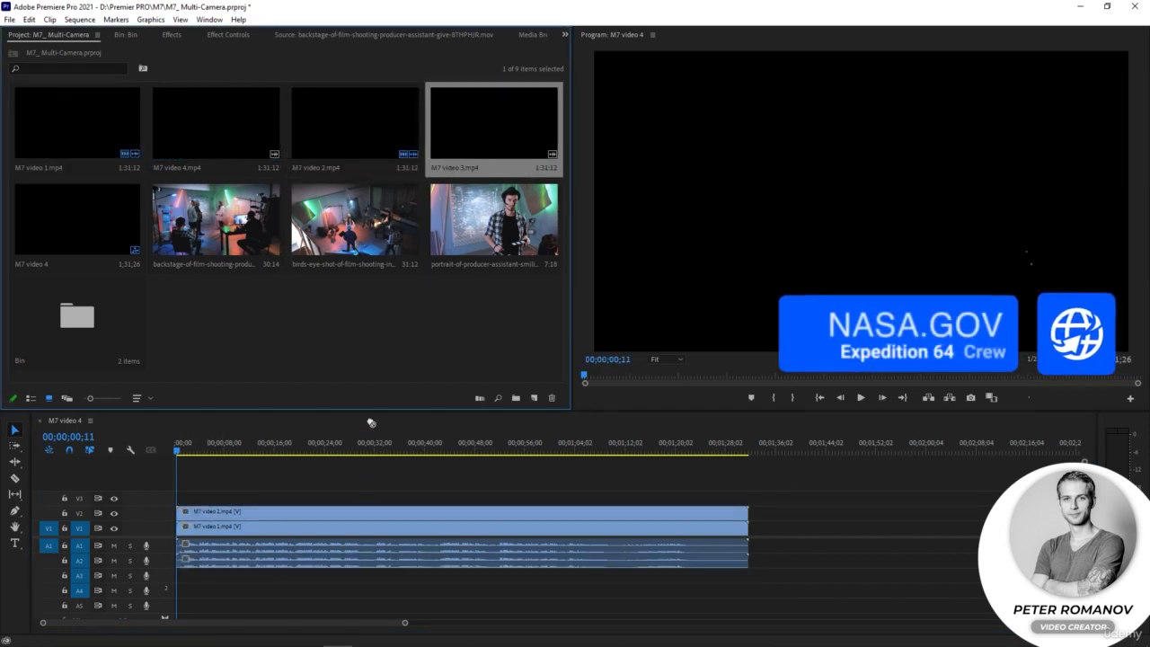
left_click_drag(481, 142, 193, 497)
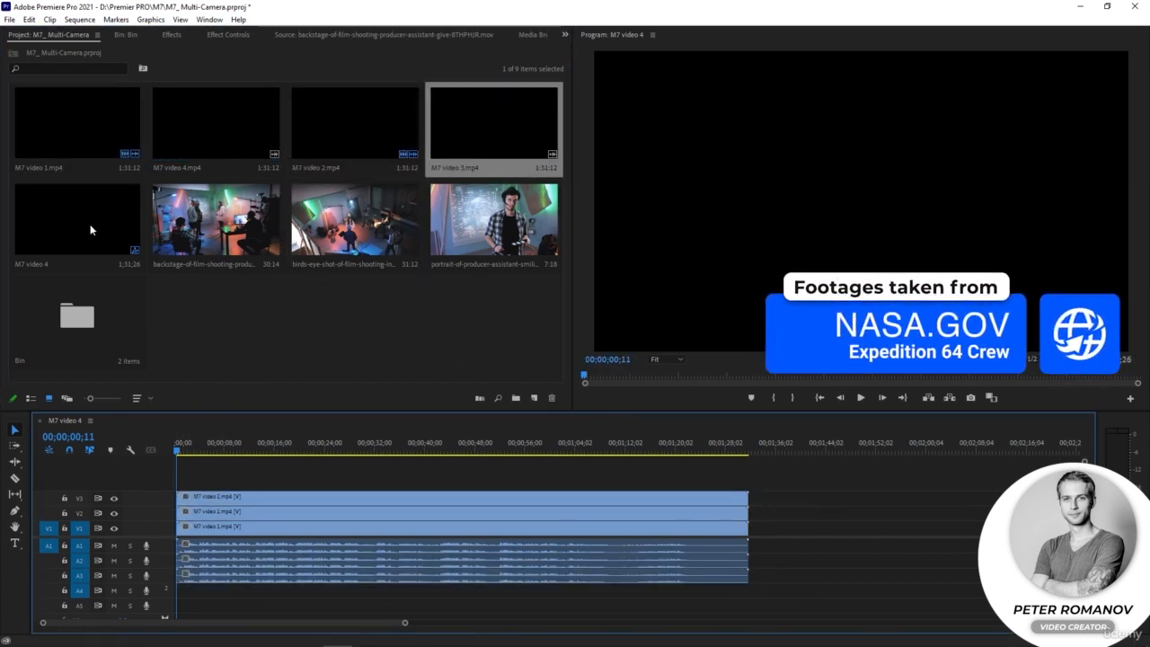
left_click(219, 141)
left_click_drag(218, 141, 186, 490)
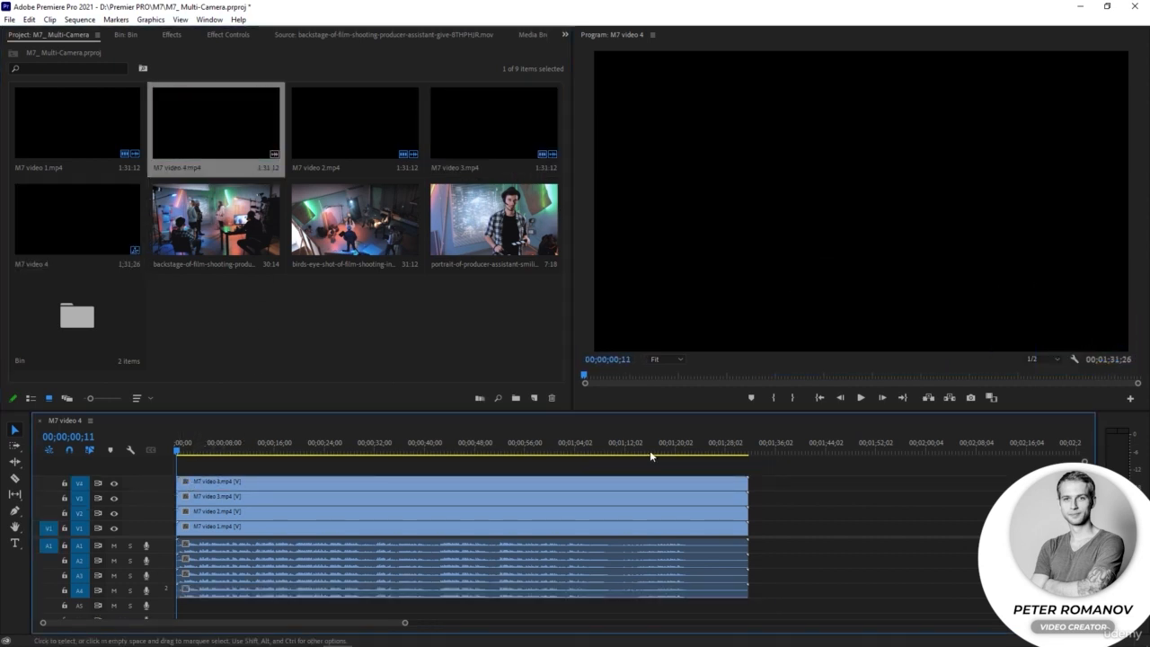
Step: Synchronize all four stacked clips using Audio as the synchronize point with track channel 1
left_click_drag(253, 605, 245, 477)
right_click(260, 499)
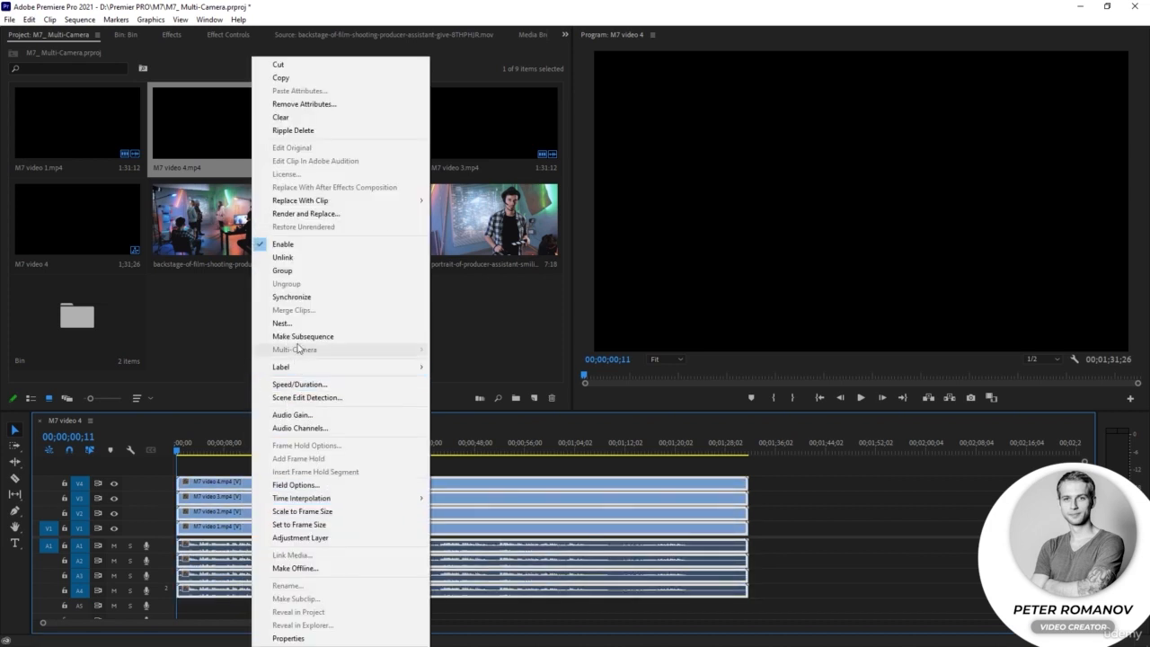
left_click(310, 297)
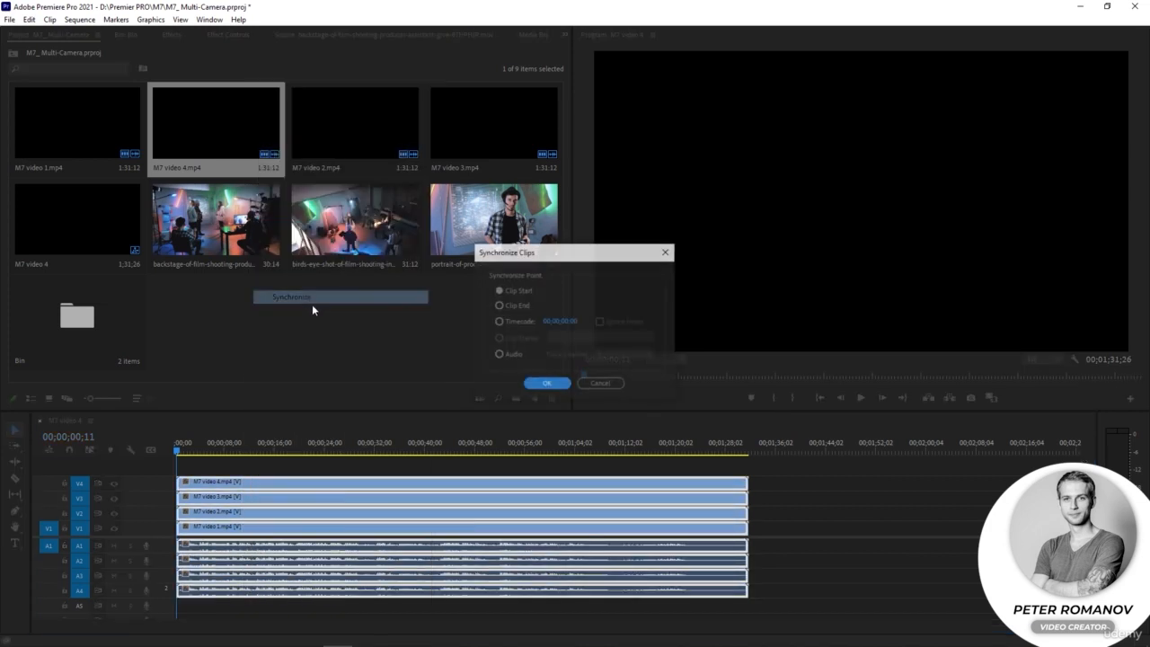
left_click(499, 355)
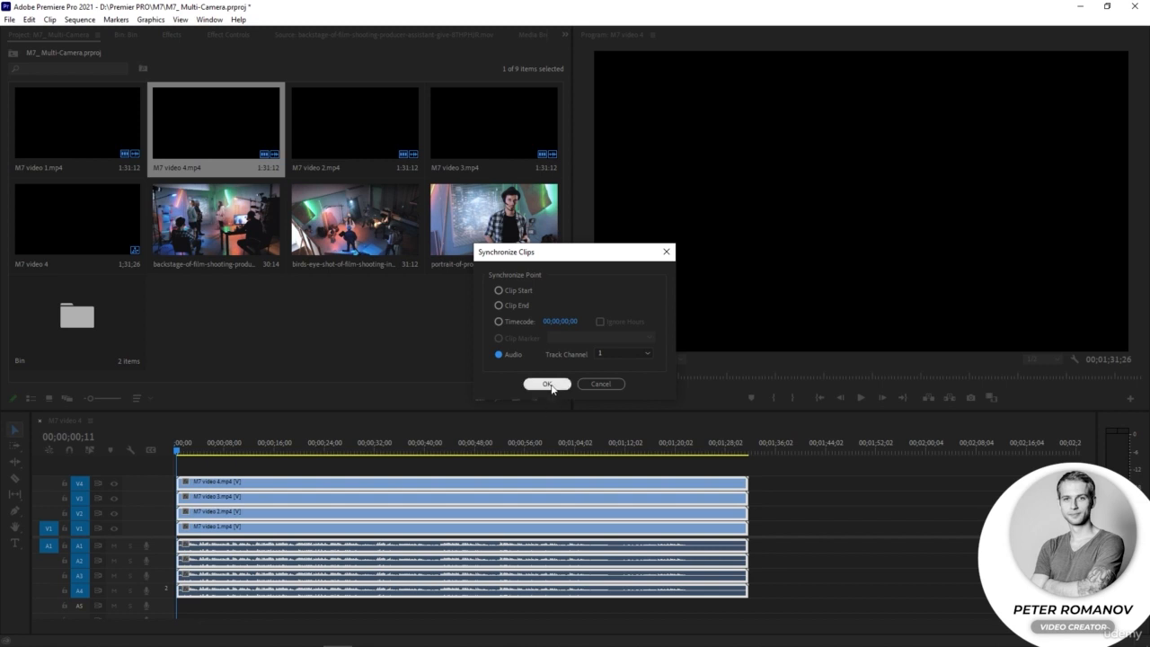
left_click(550, 386)
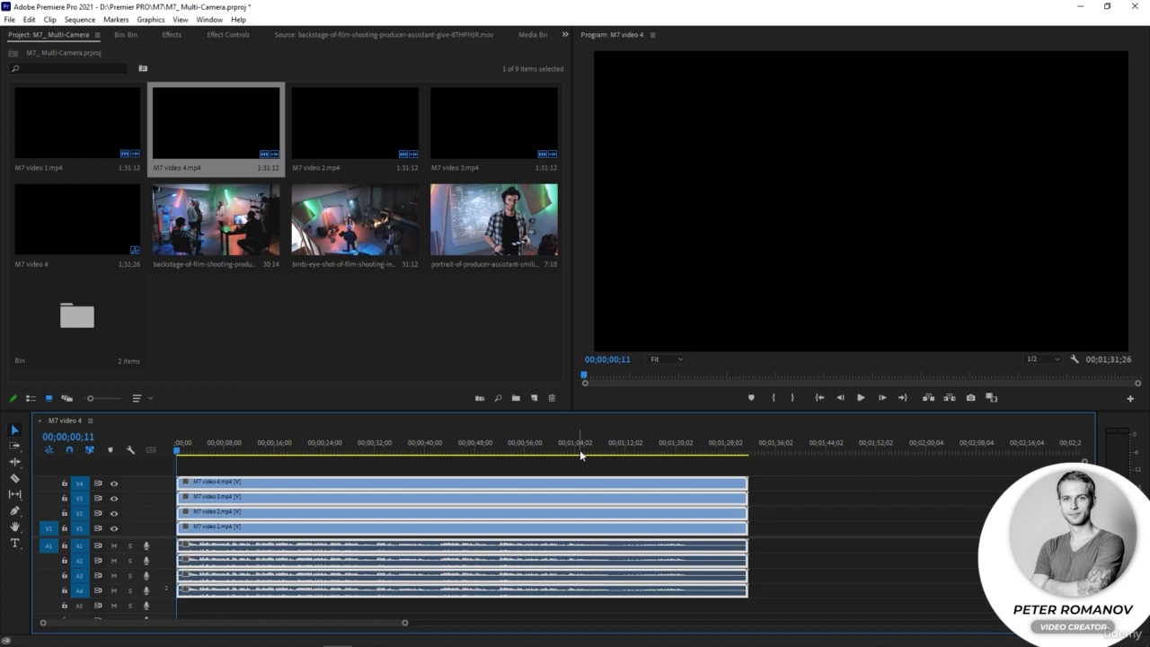
Step: Move the playhead to about 00;00;06;03 and nest all the stacked clips as Nested Sequence 01
left_click(180, 450)
left_click_drag(181, 449, 215, 455)
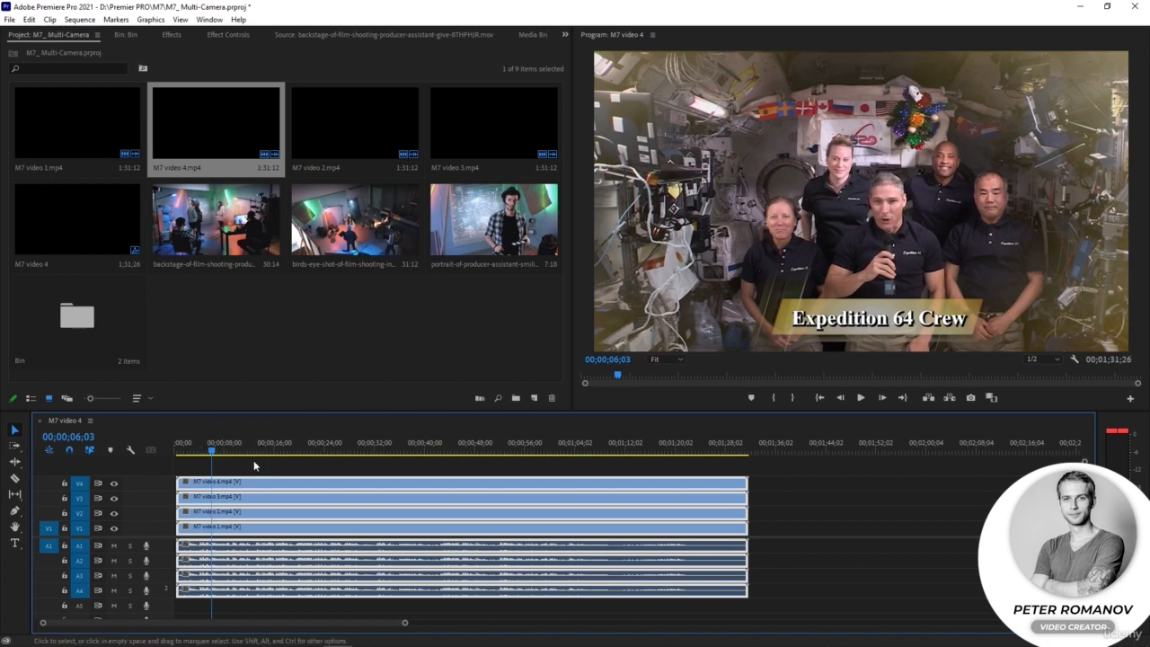
left_click_drag(252, 461, 346, 601)
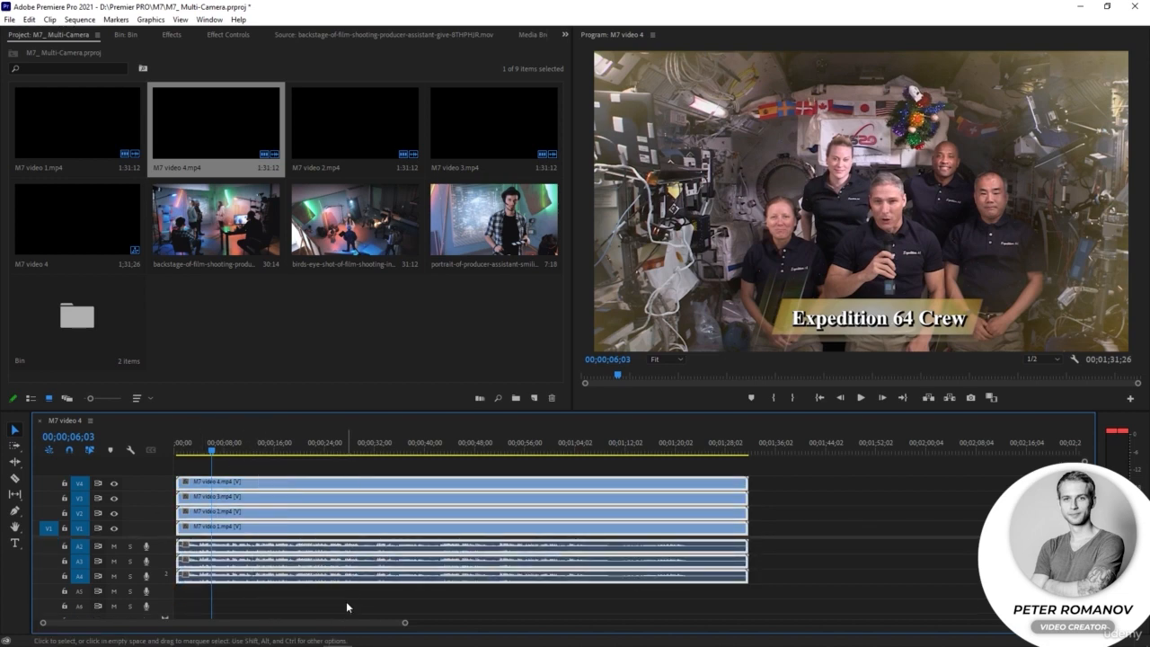
right_click(294, 513)
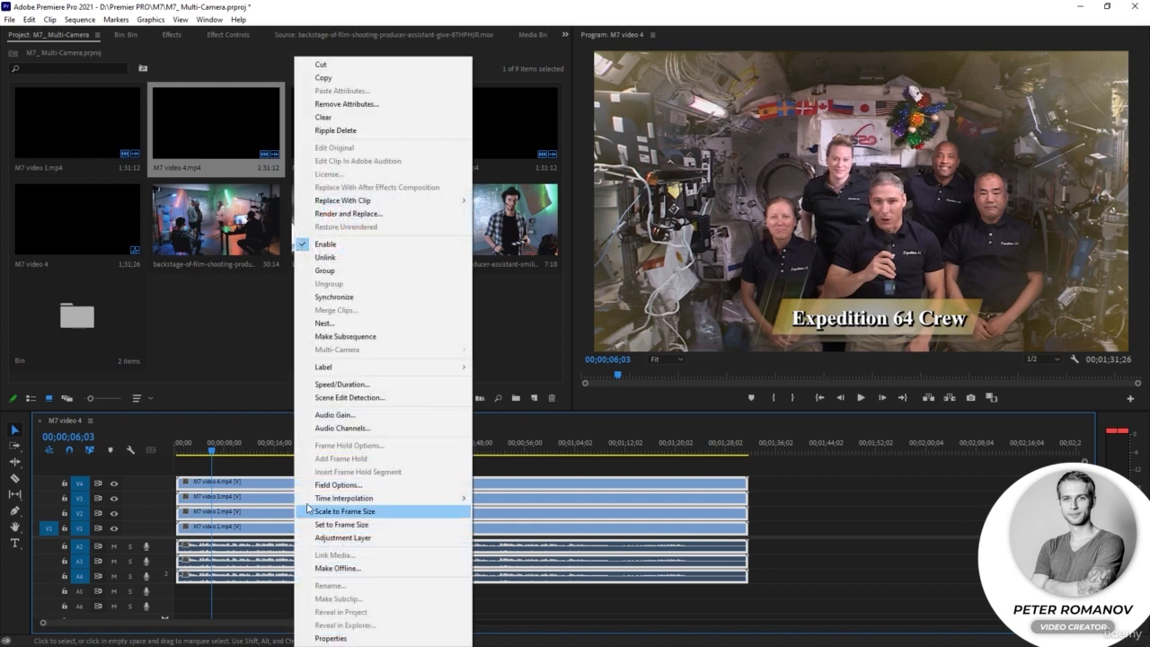
left_click(337, 325)
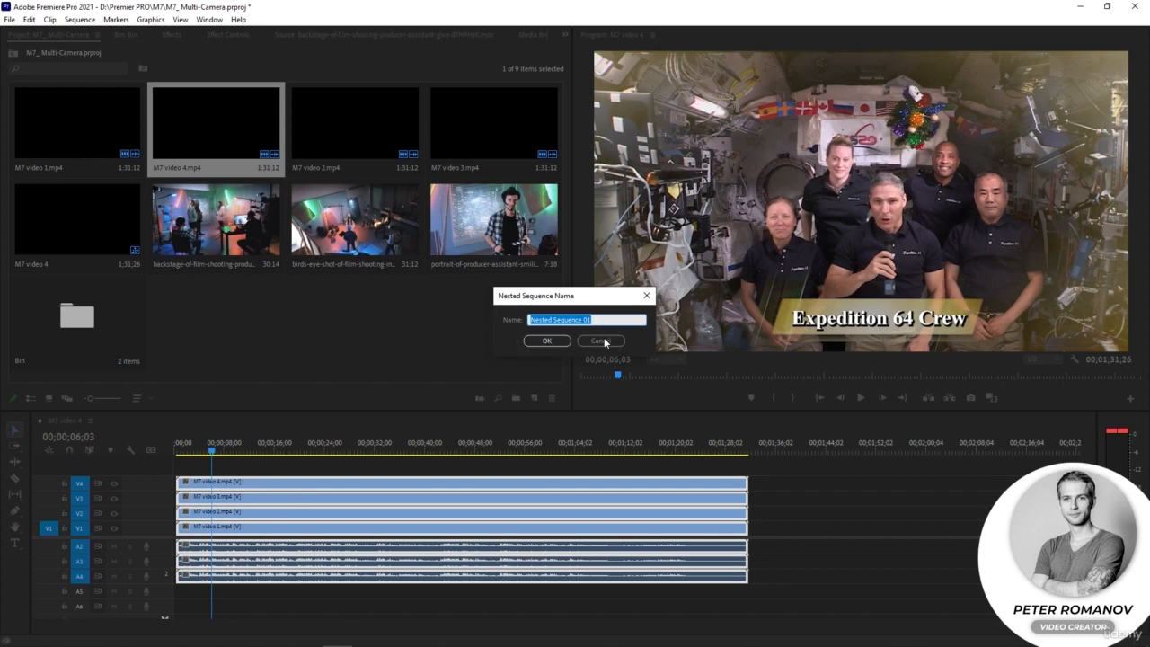
left_click(546, 341)
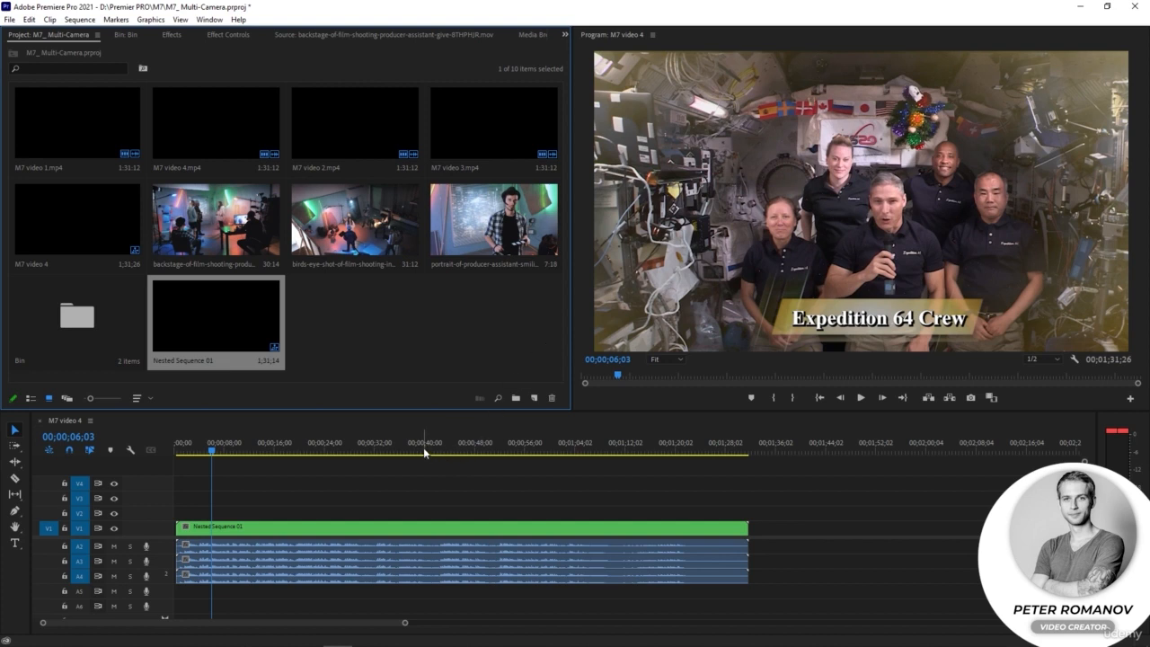
Step: Open Nested Sequence 01 and compare its stacked clips with the single nested clip in the M7 video 4 sequence
double_click(240, 529)
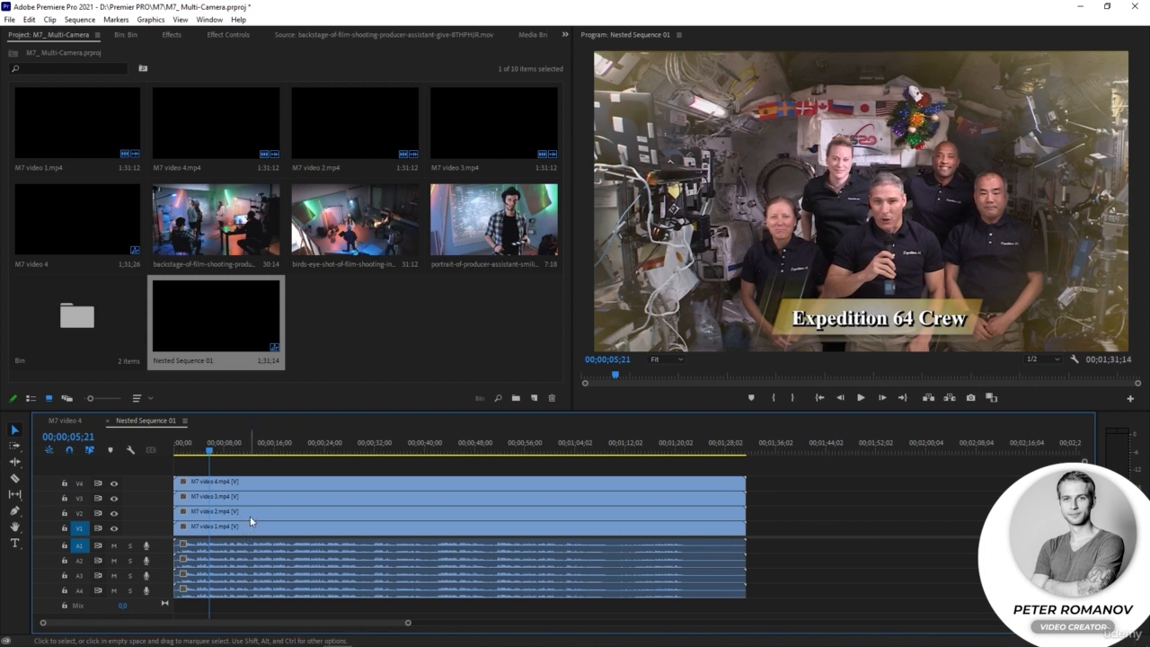
left_click(72, 422)
left_click(140, 420)
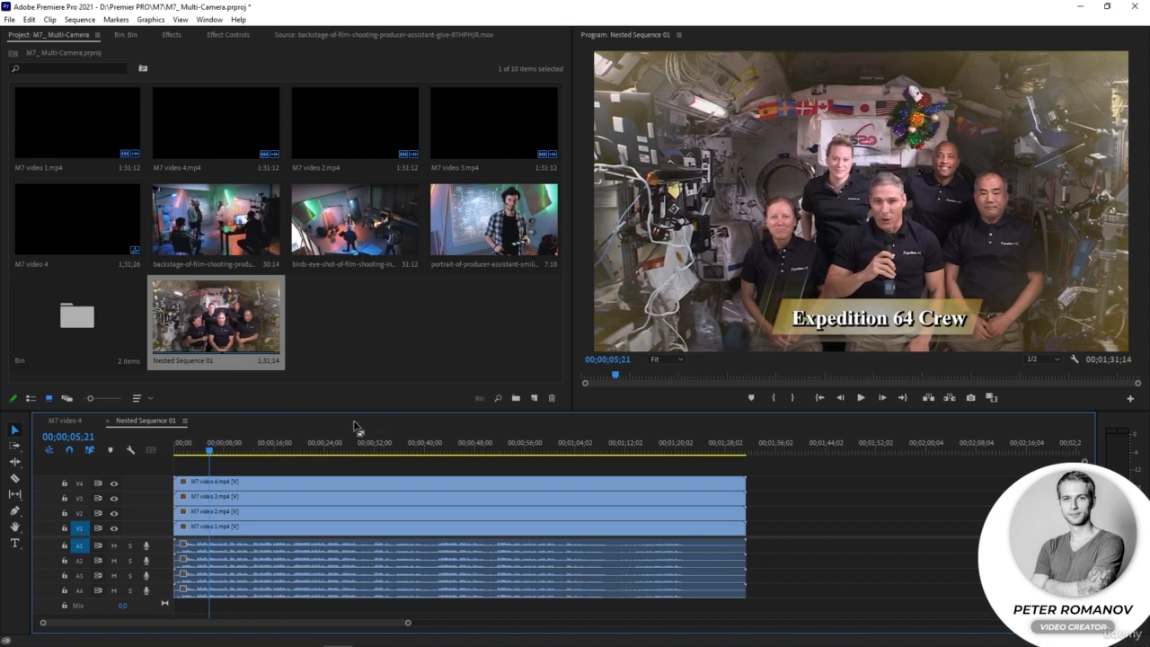
left_click(75, 418)
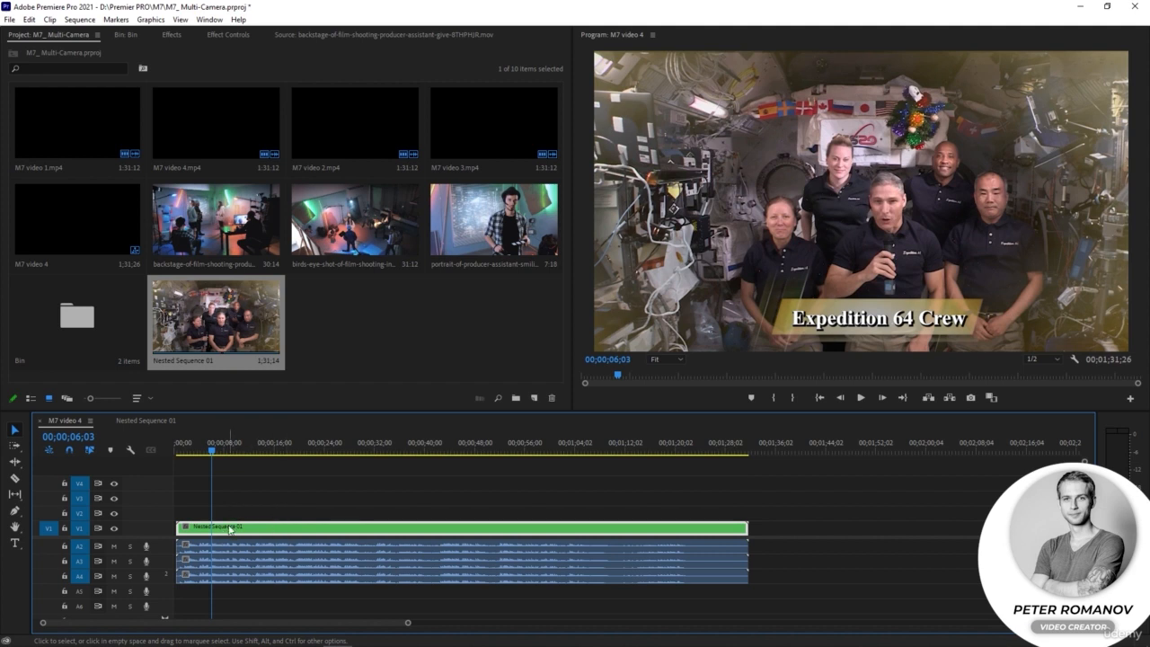
mouse_move(231, 529)
left_click(214, 452)
left_click(155, 422)
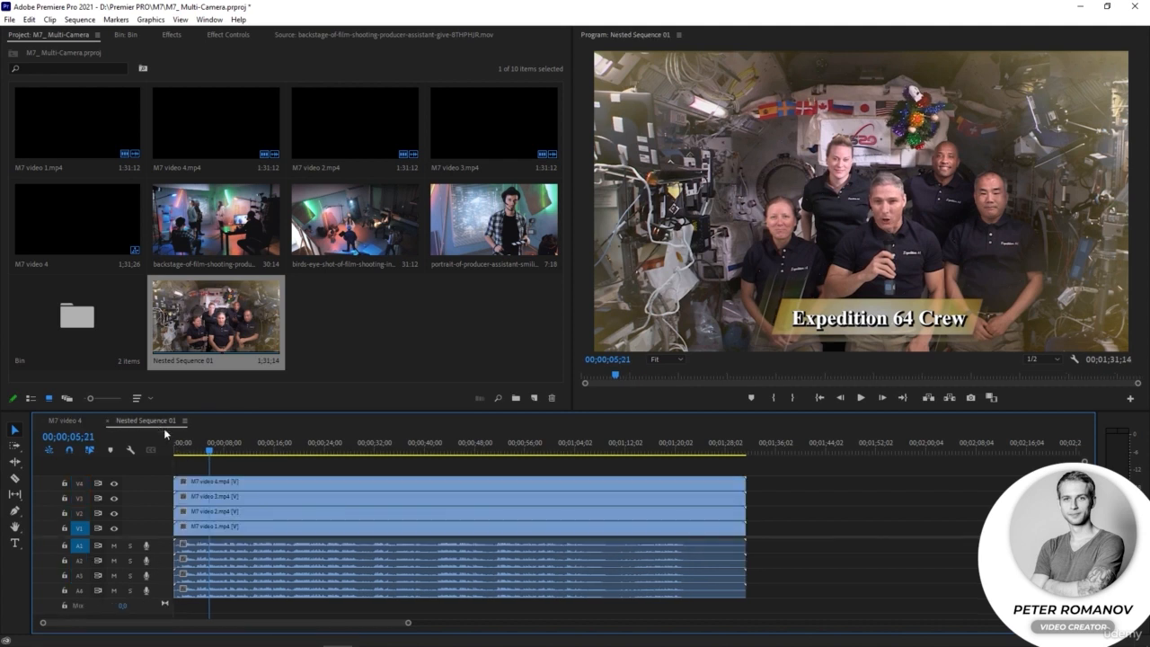
left_click(234, 486)
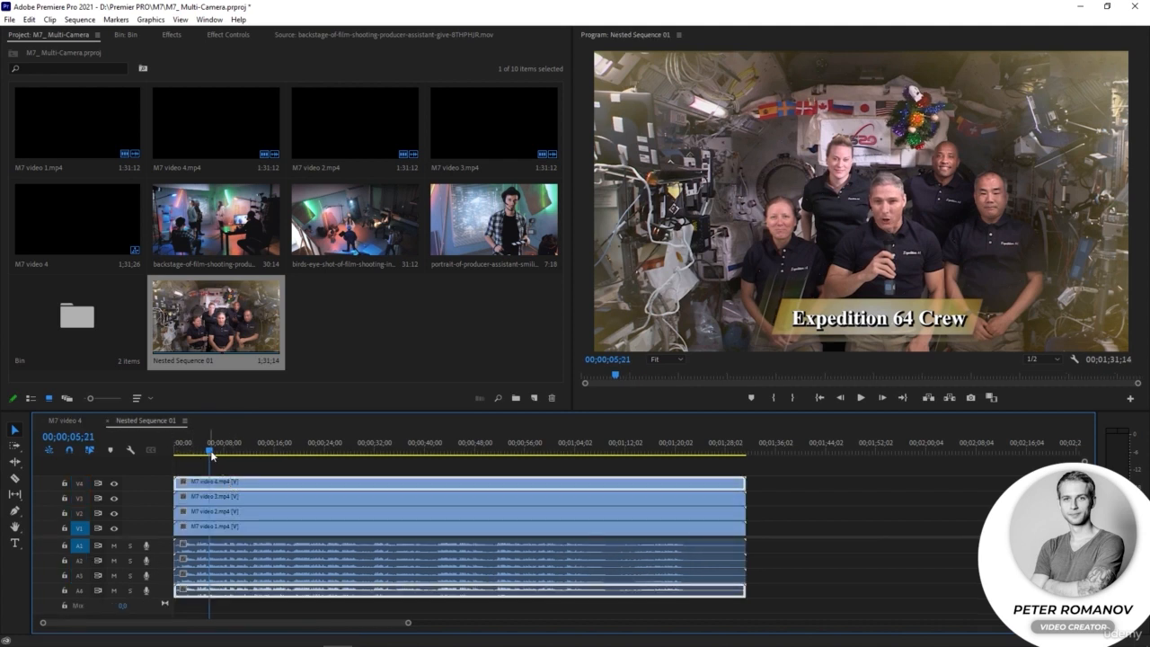
left_click_drag(212, 452, 222, 455)
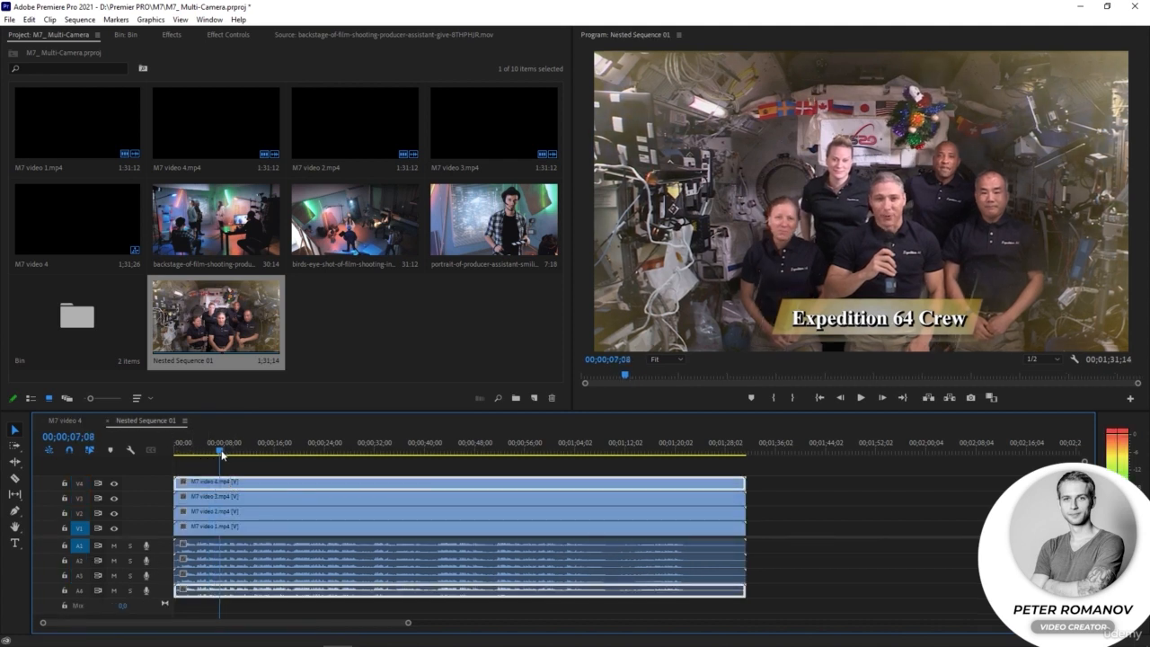
Step: Enable Multi-Camera on the nested clip in the M7 video 4 sequence
left_click(92, 421)
right_click(217, 530)
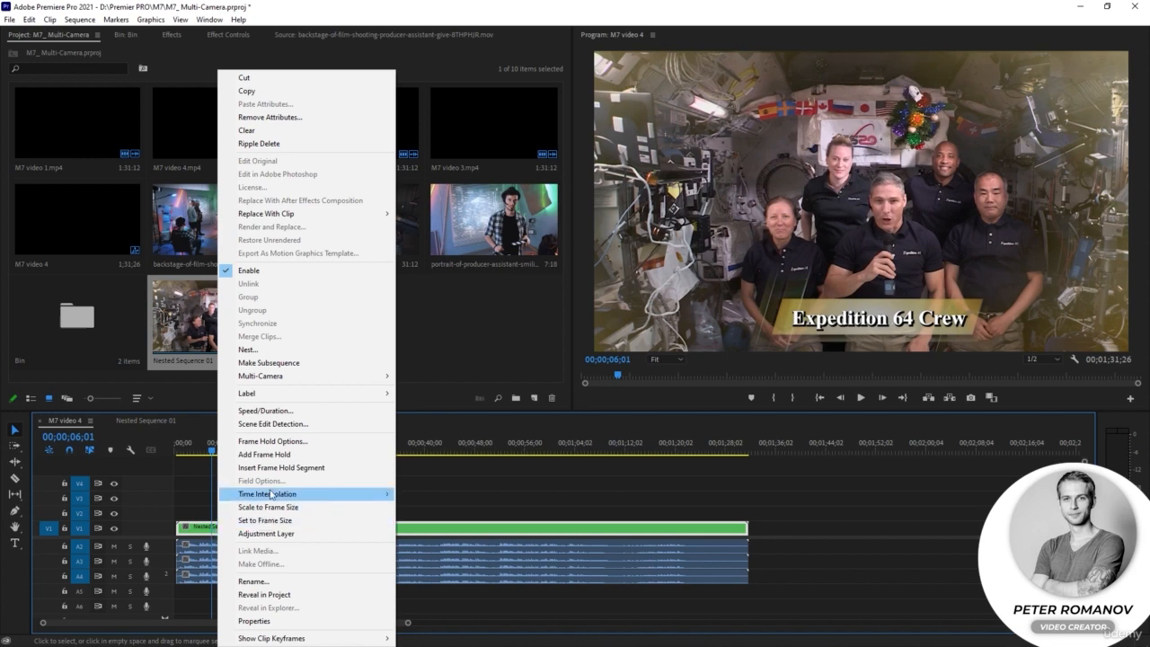
mouse_move(335, 378)
left_click(423, 377)
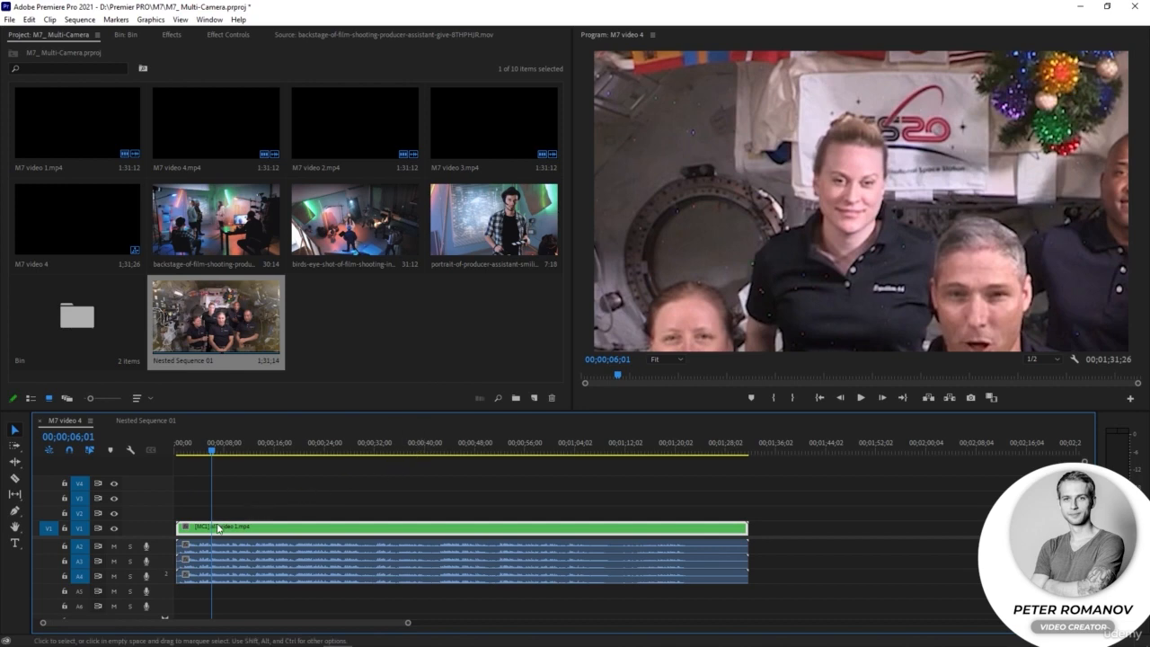
Step: Compare the track order of the clips inside Nested Sequence 01 with the camera angle shown in M7 video 4
left_click(138, 419)
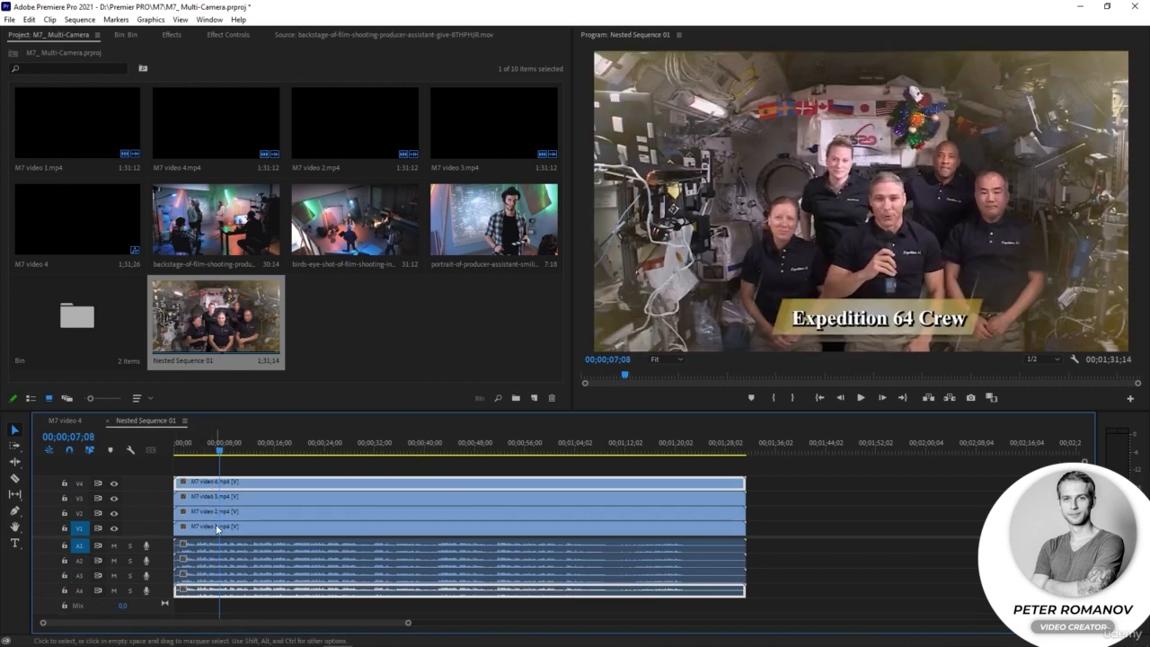
left_click(212, 528)
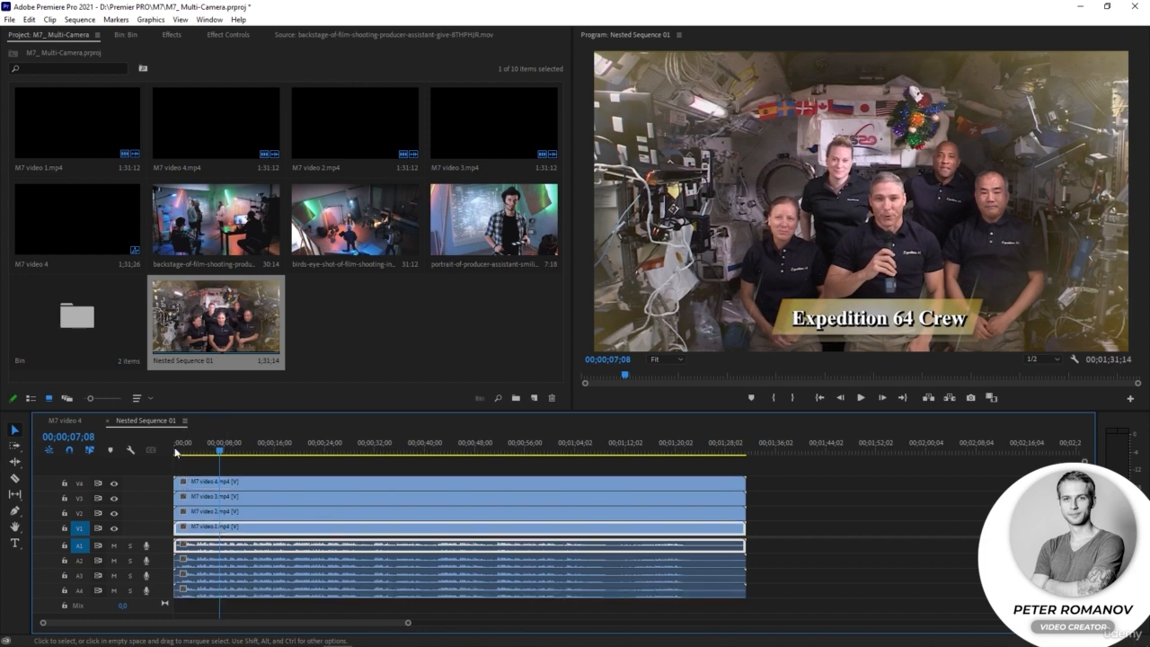
left_click(84, 422)
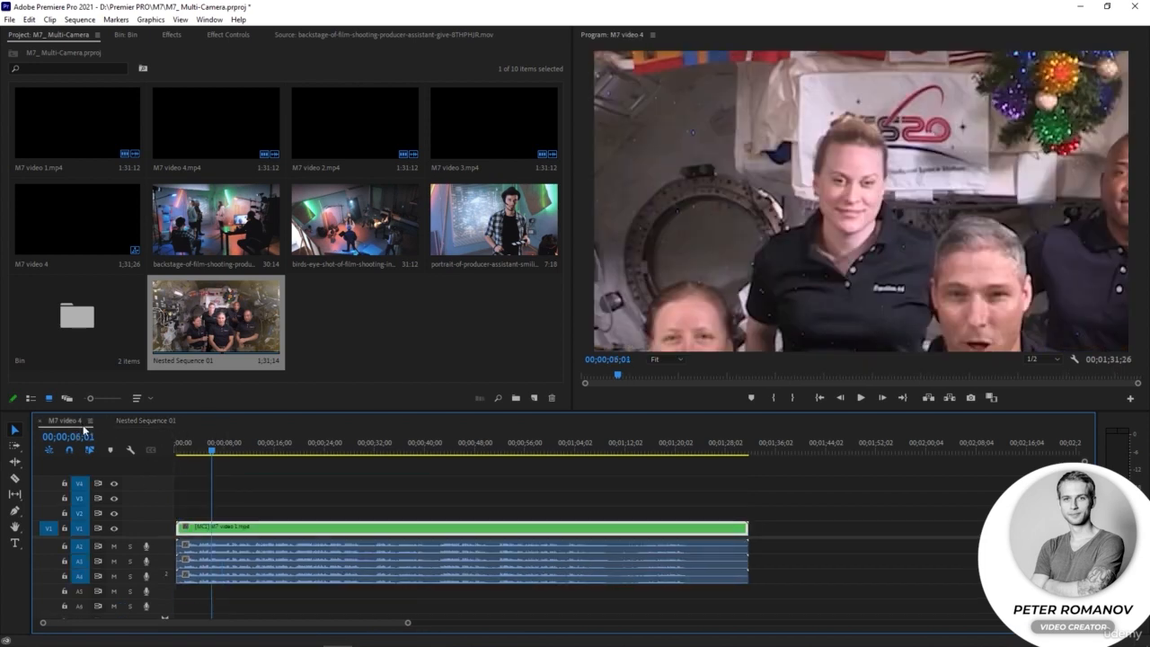
left_click(145, 420)
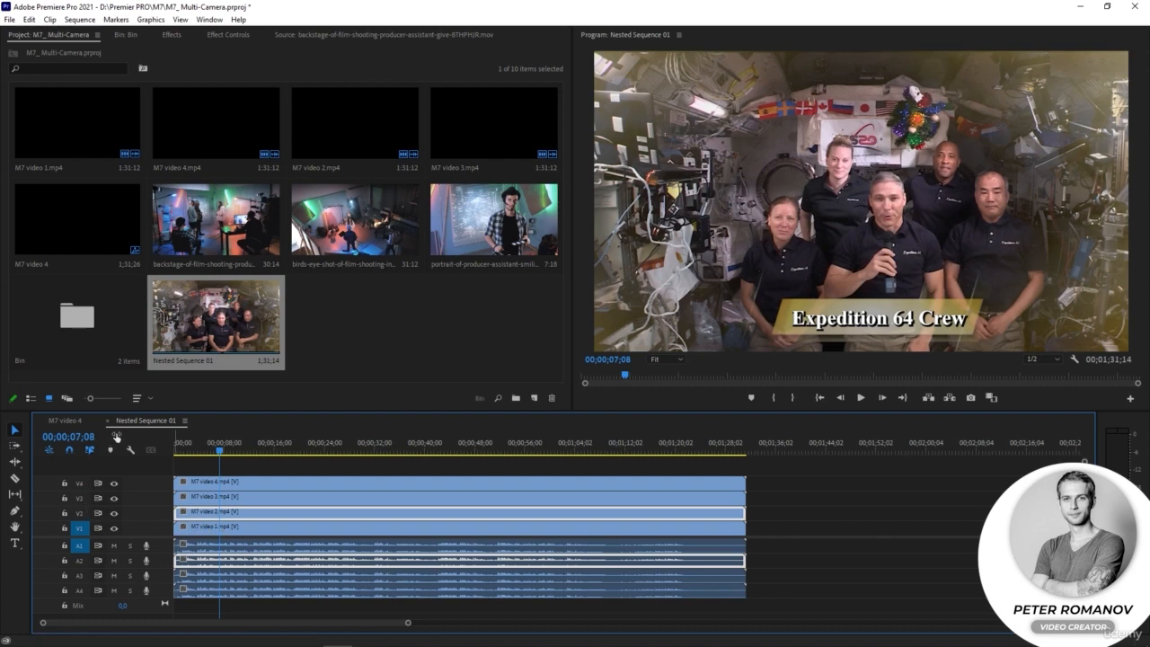
Step: Switch the multi-camera clip in M7 video 4 to Camera 2, then Camera 3, and finally Camera 4
left_click(76, 422)
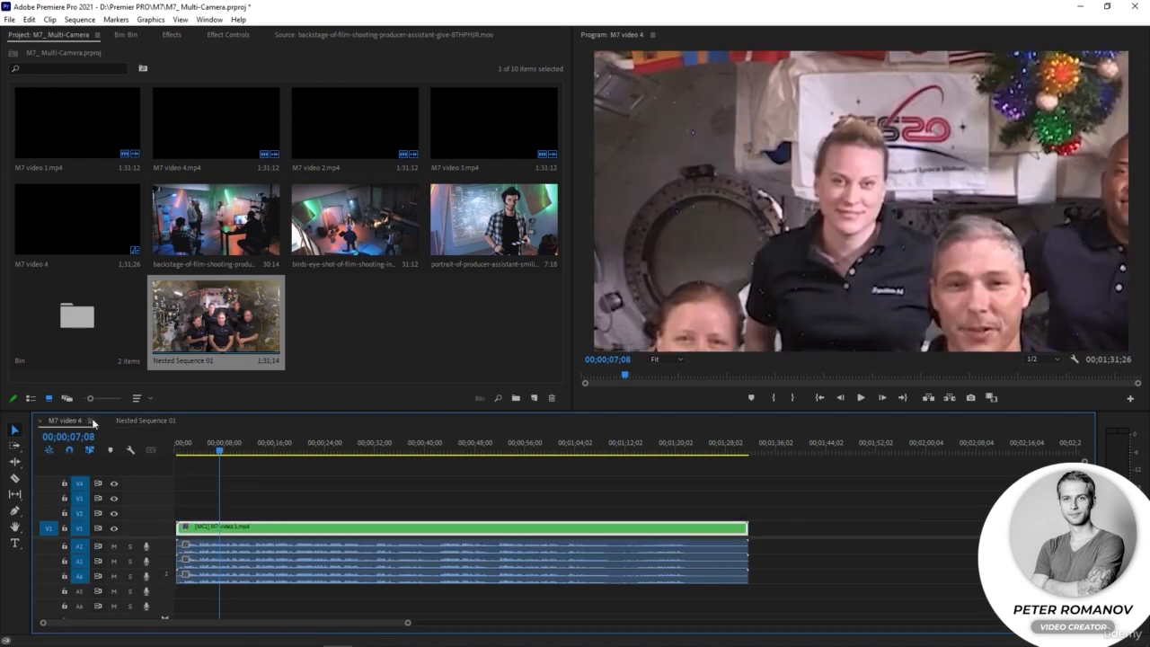
right_click(209, 528)
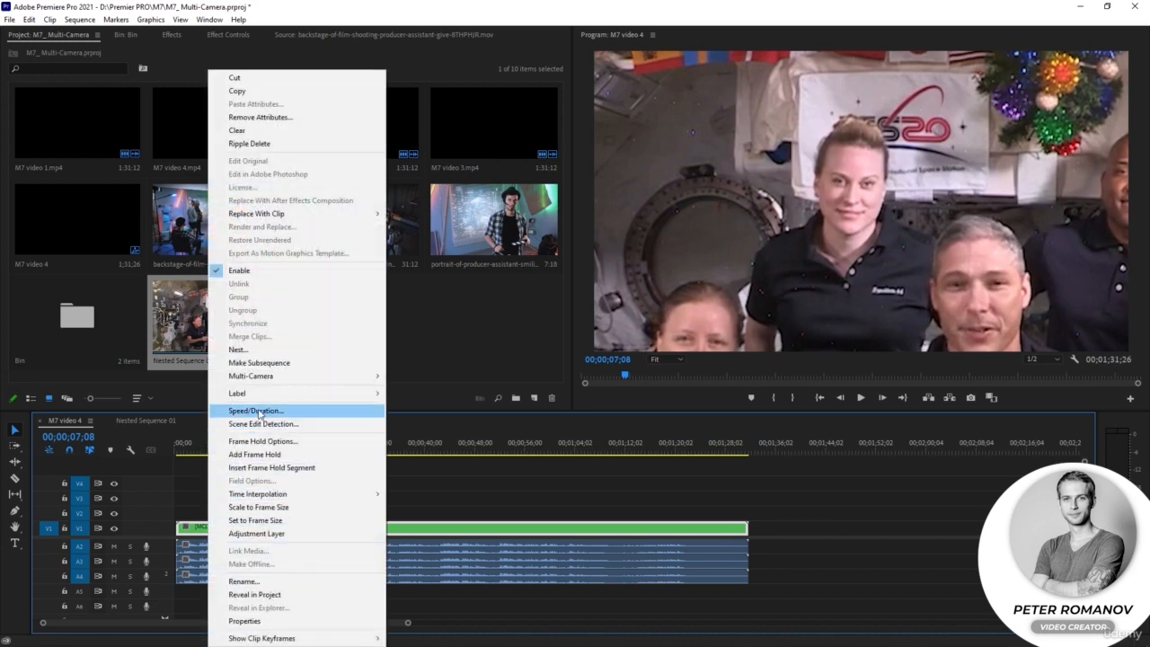
mouse_move(295, 380)
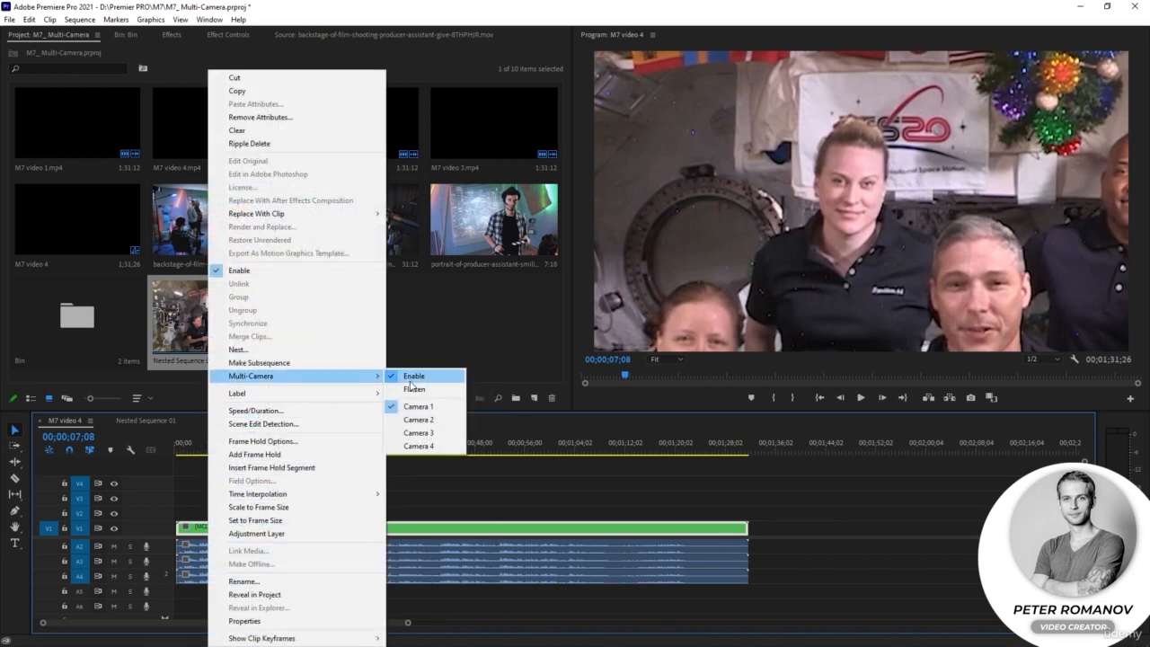
left_click(418, 419)
right_click(227, 530)
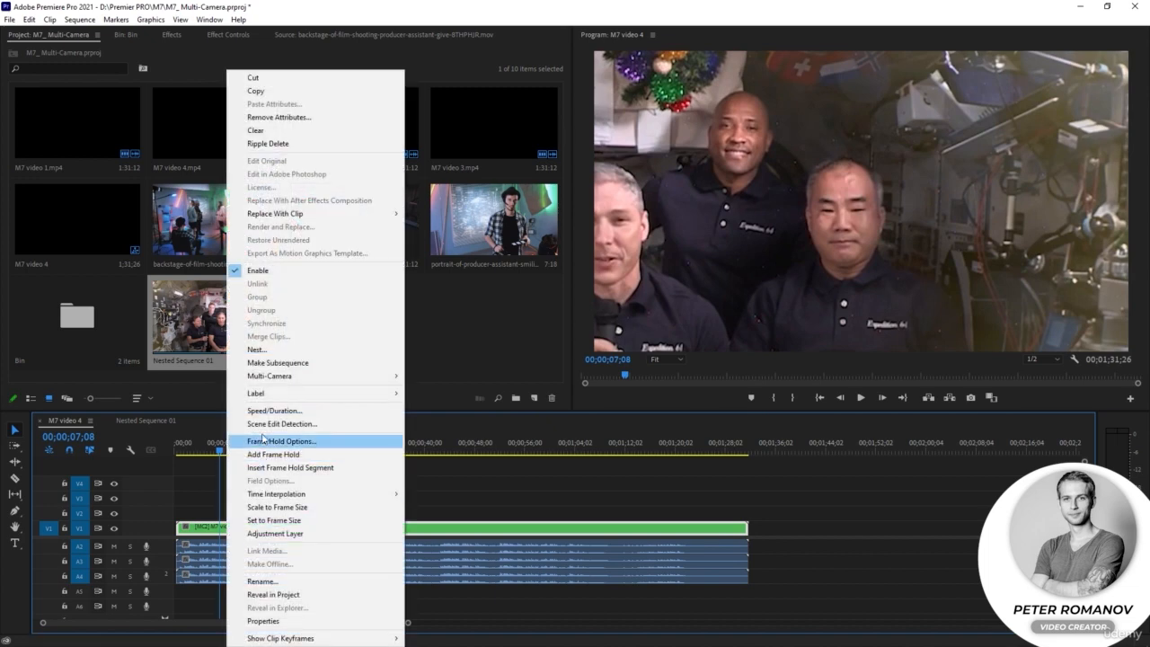
mouse_move(355, 381)
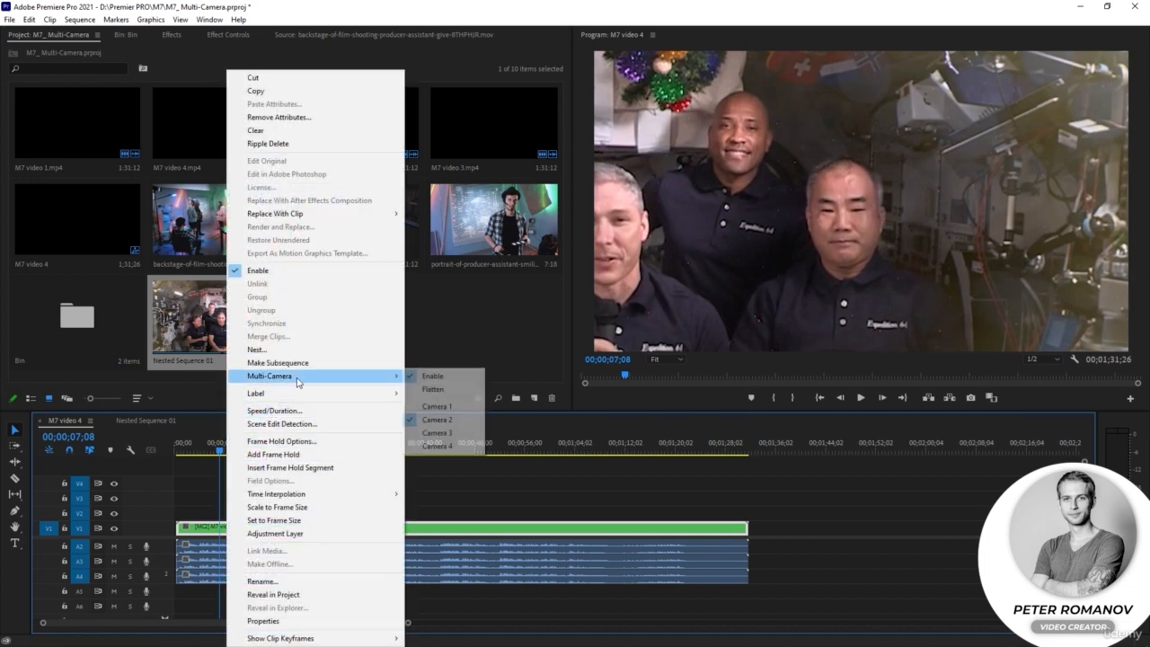
left_click(421, 434)
right_click(248, 529)
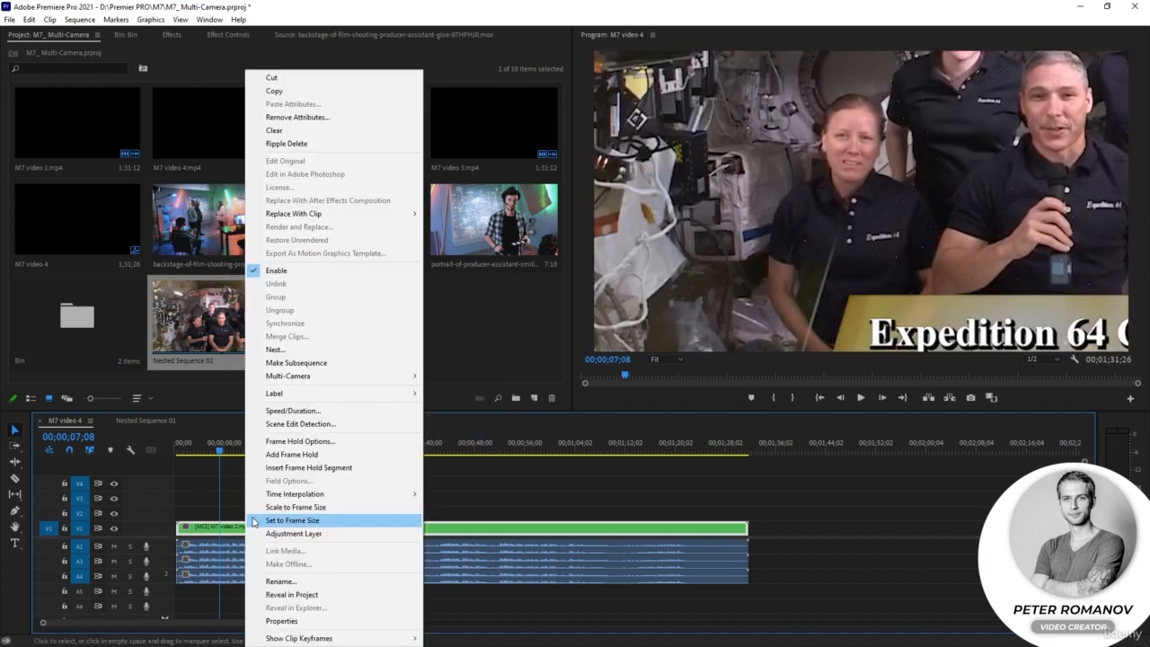
mouse_move(303, 377)
left_click(453, 445)
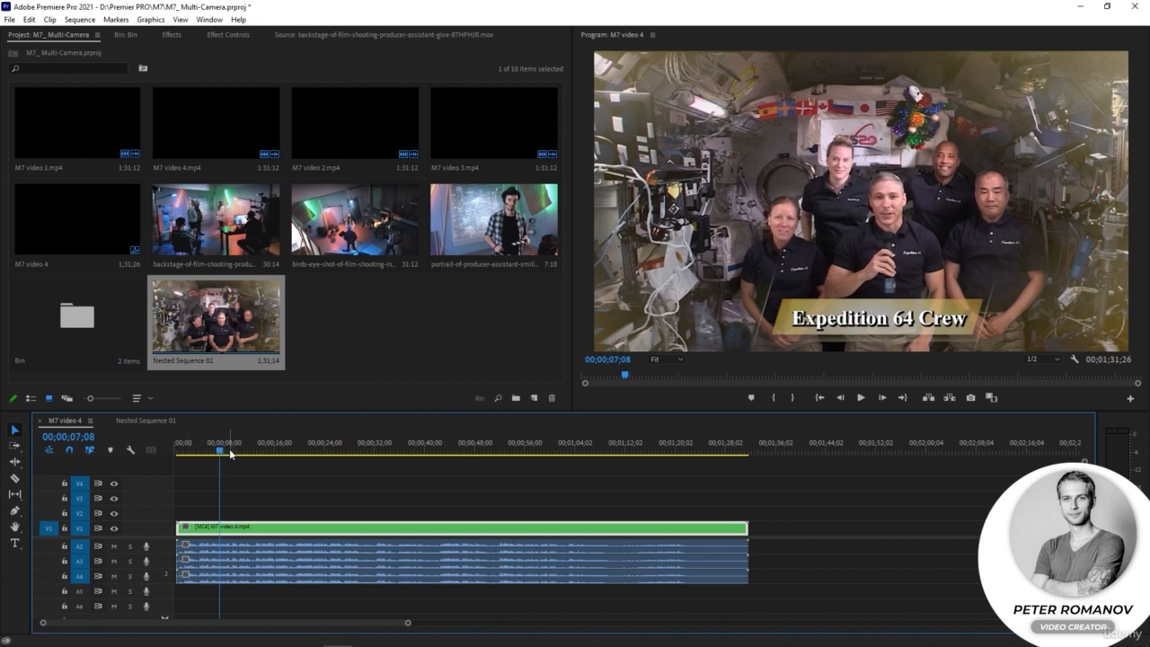
Step: Display the Program Monitor in Multi-Camera view and widen it over the Project panel's space
left_click(1074, 359)
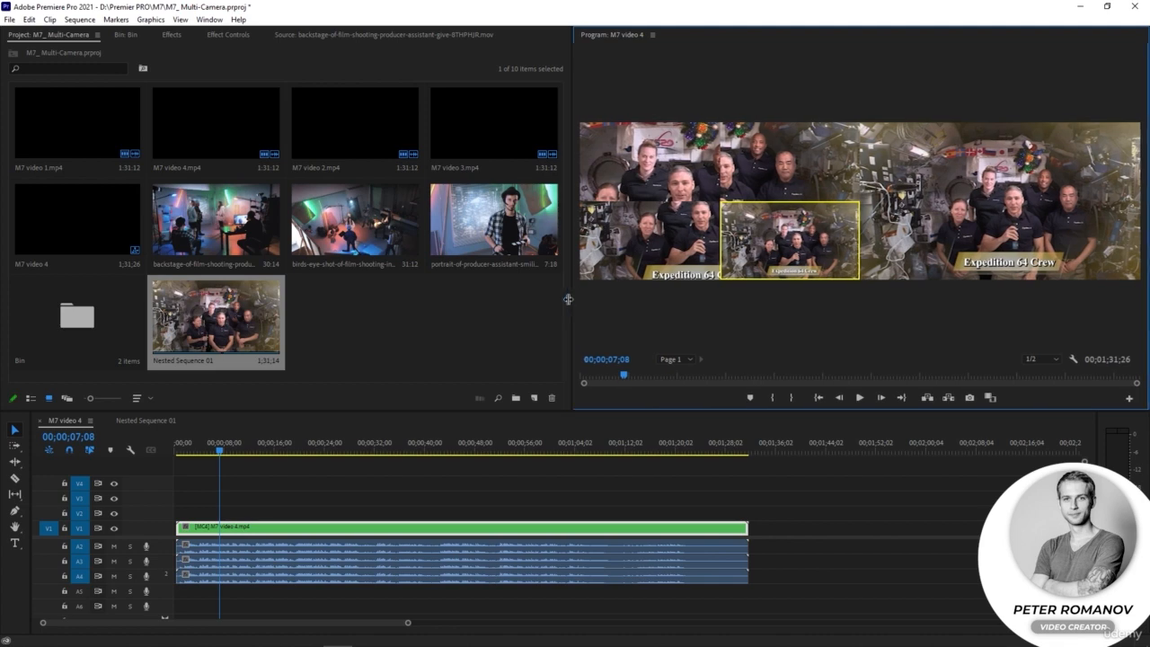
left_click_drag(575, 298, 319, 303)
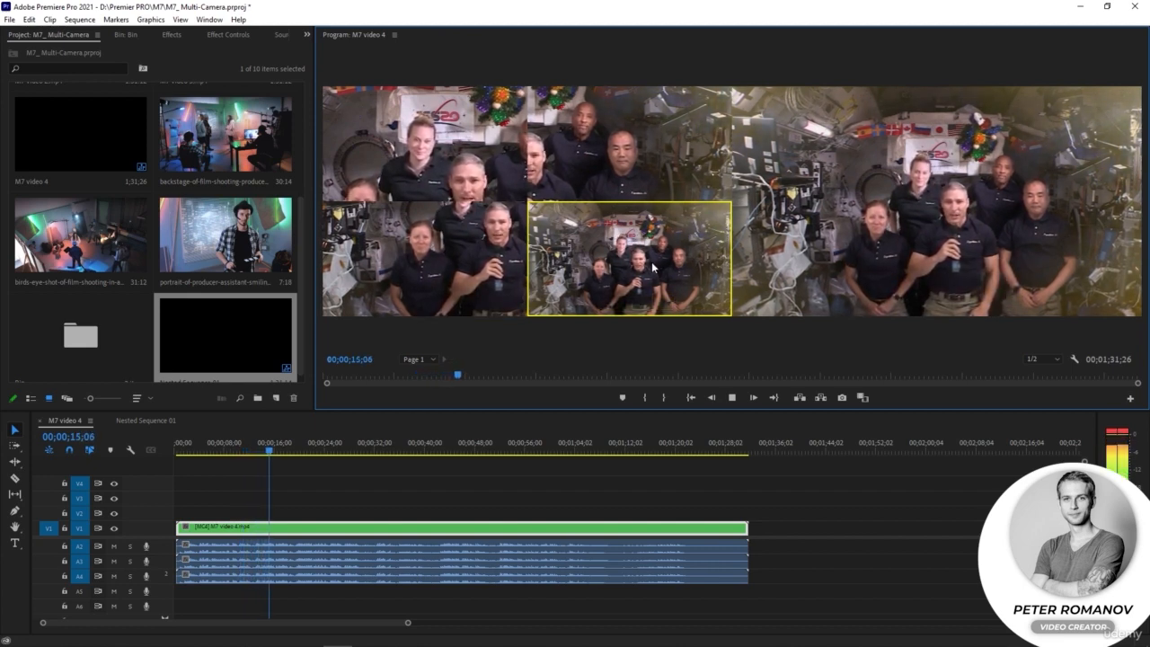
Step: During playback of M7 video 4, switch live to Camera 3, Camera 2 and back to Camera 3, stopping at 00;00;45;00
left_click(466, 262)
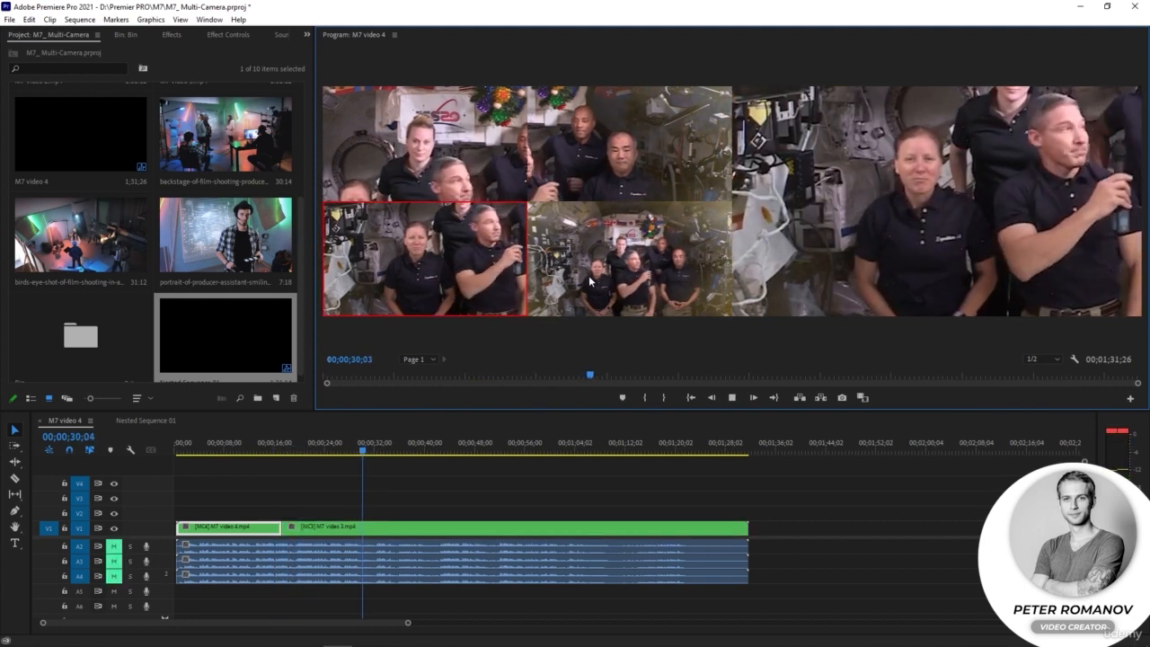
key("2")
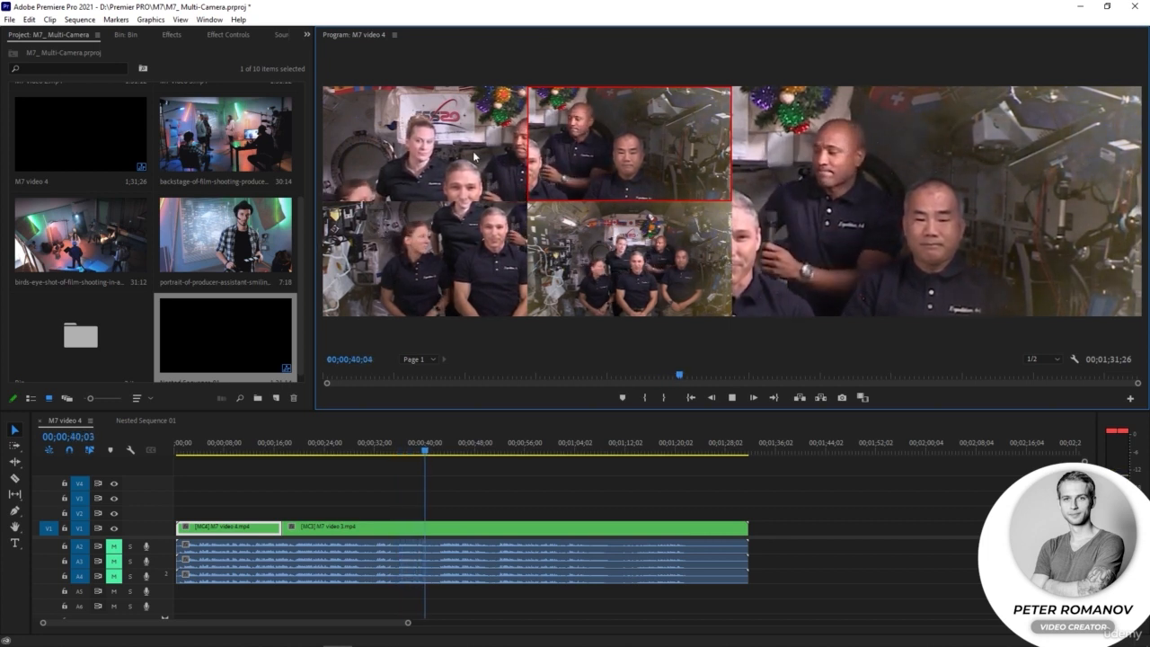
left_click(499, 229)
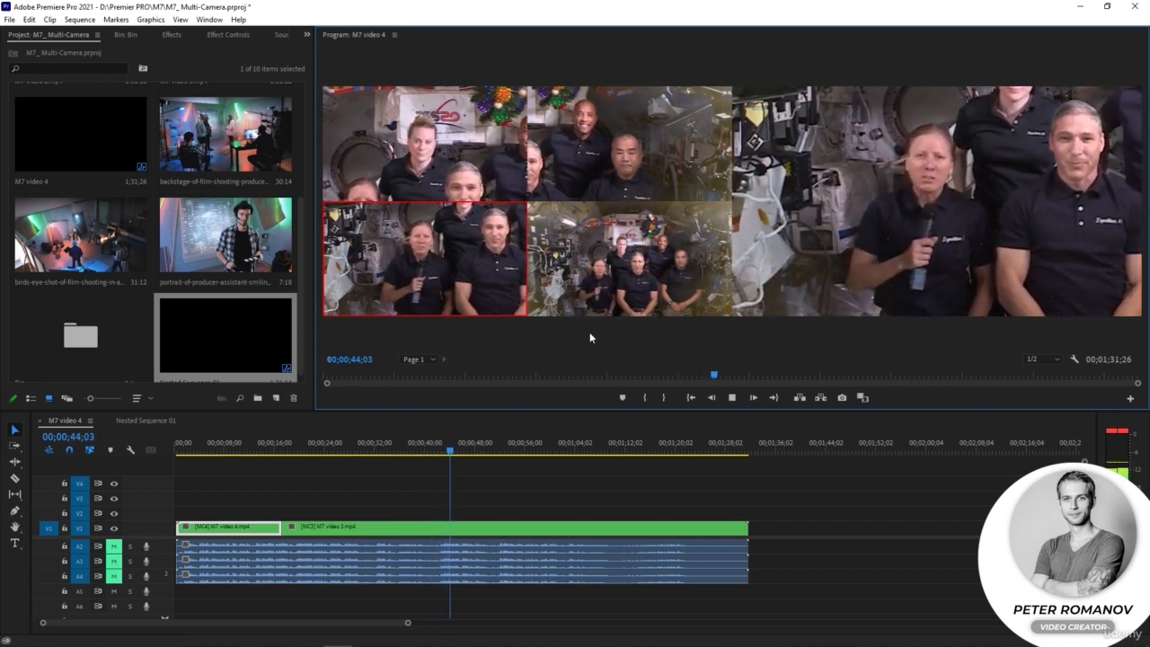
key("space")
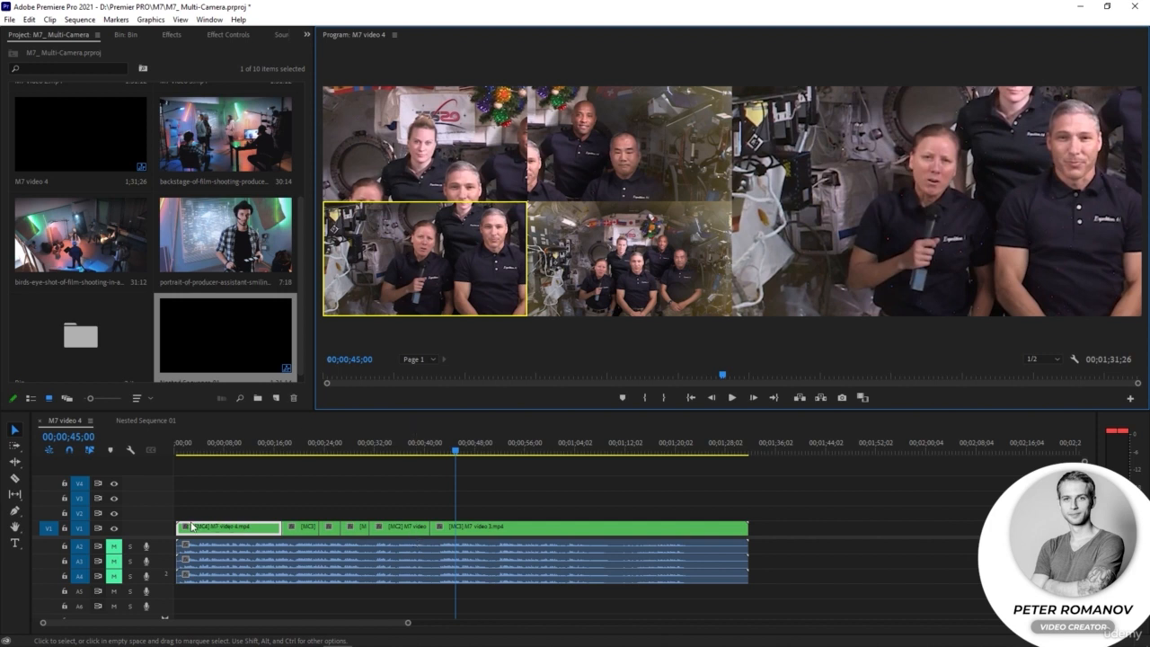
Step: Expand video track V1 to show clip thumbnails and scrub back through the recorded camera cuts to 00;00;26;03
double_click(160, 528)
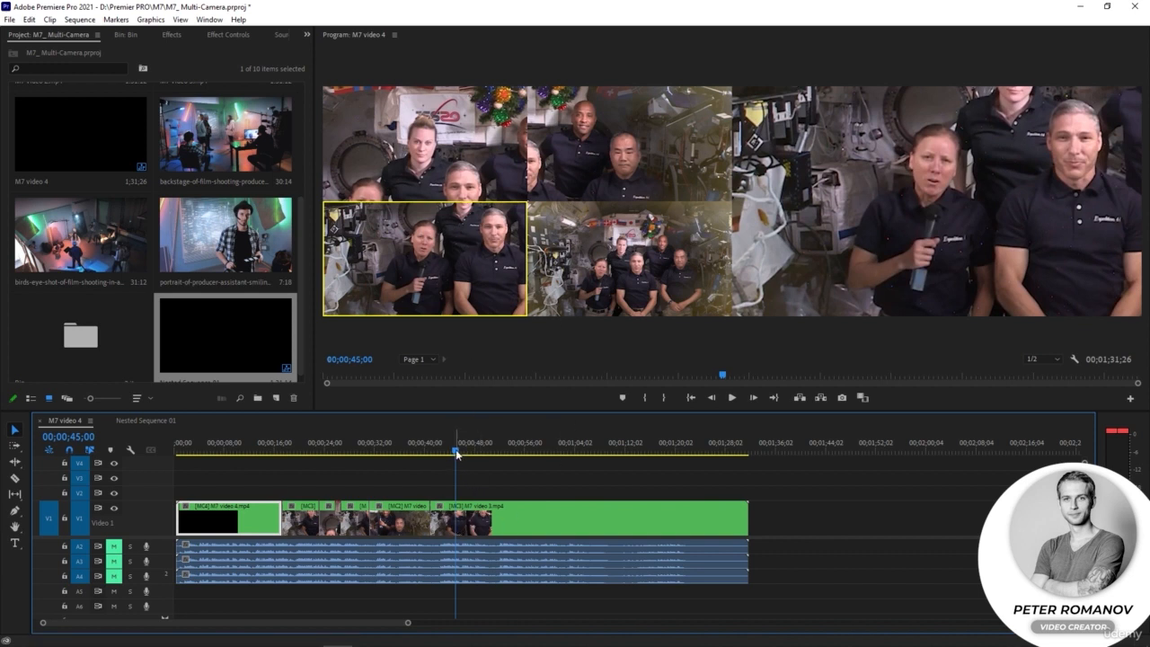
left_click_drag(457, 454, 237, 460)
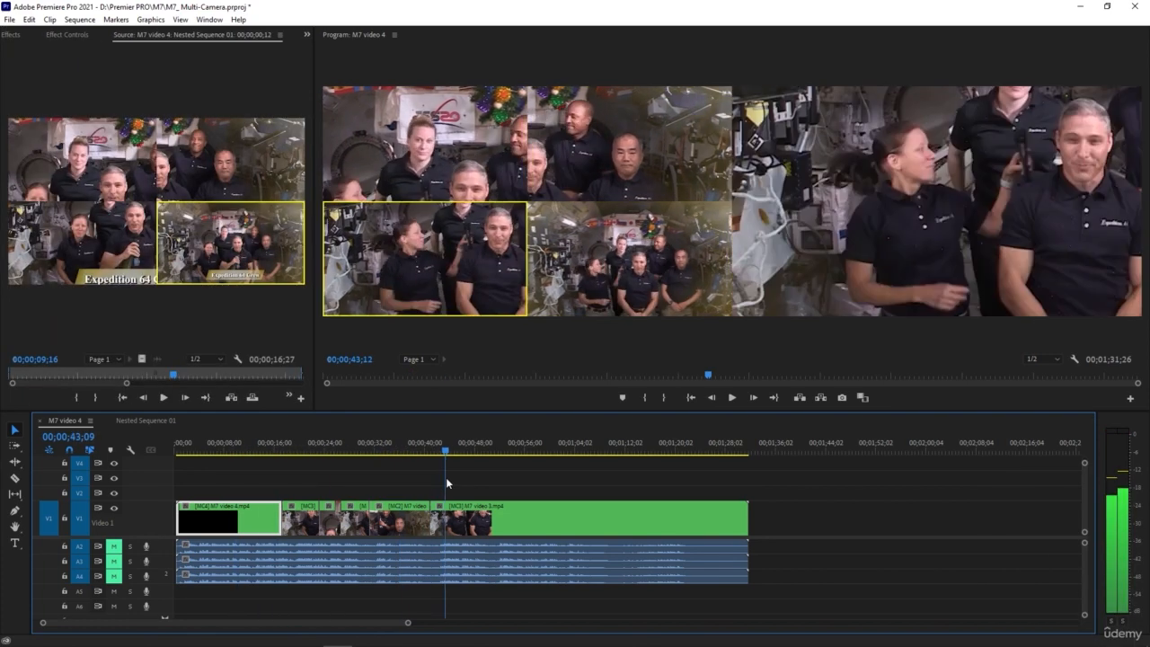
left_click_drag(446, 477, 338, 479)
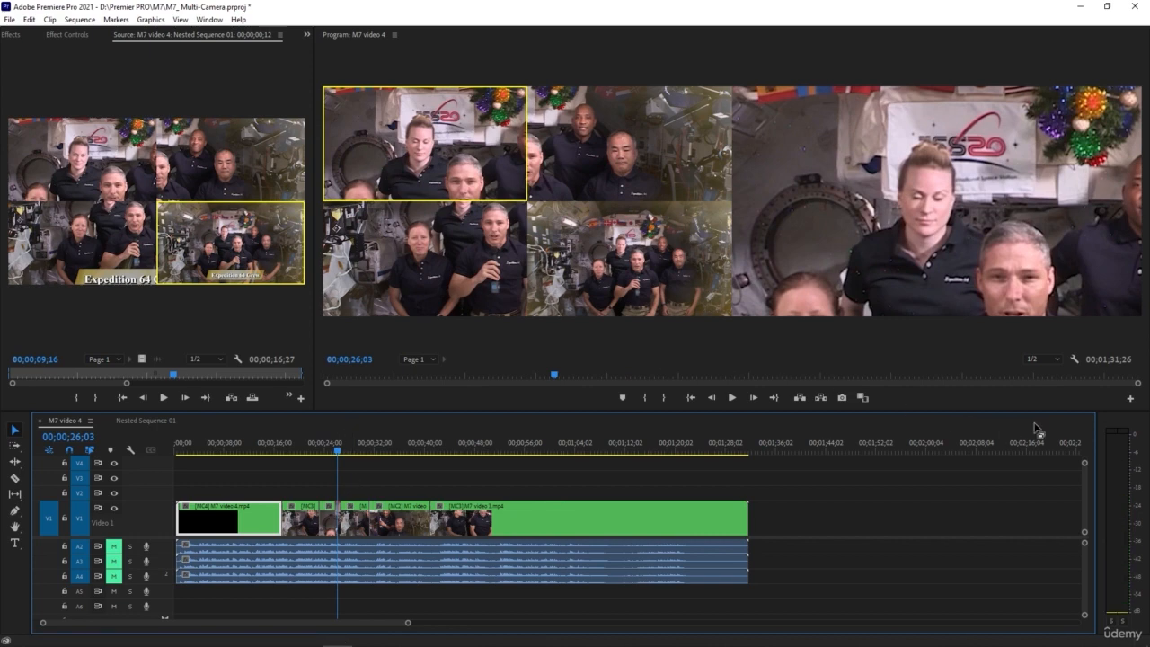
Step: Open Edit Cameras from the Program Monitor settings and move M7 video 1.mp4 below M7 video 2.mp4 in the camera order
left_click(1074, 359)
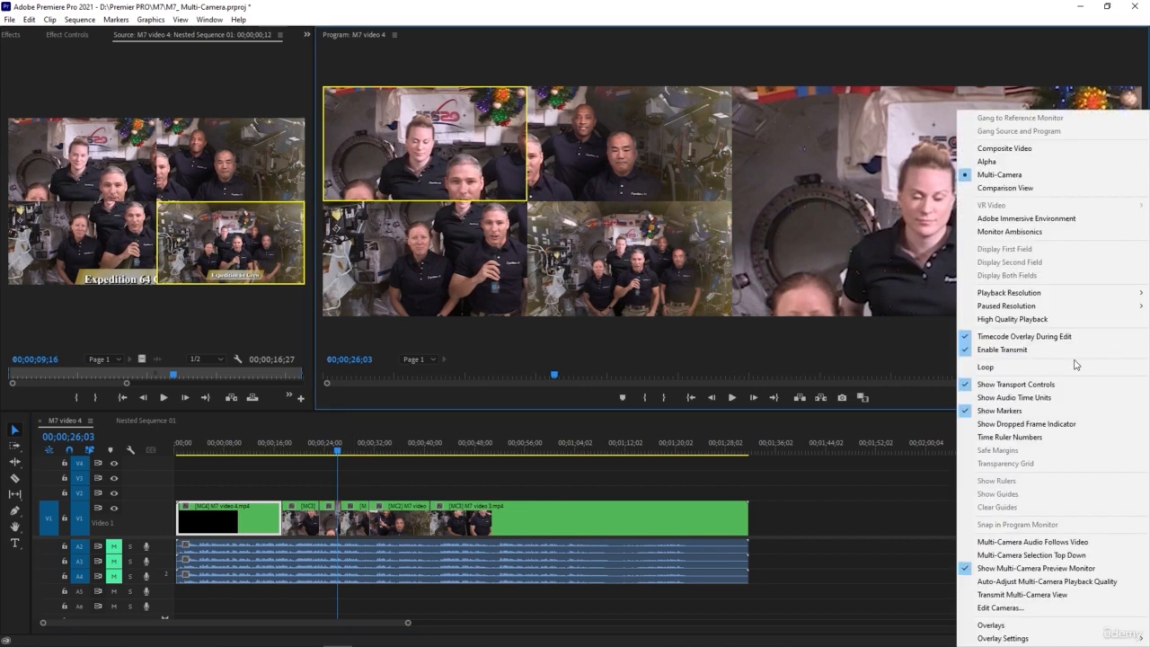
left_click(1023, 607)
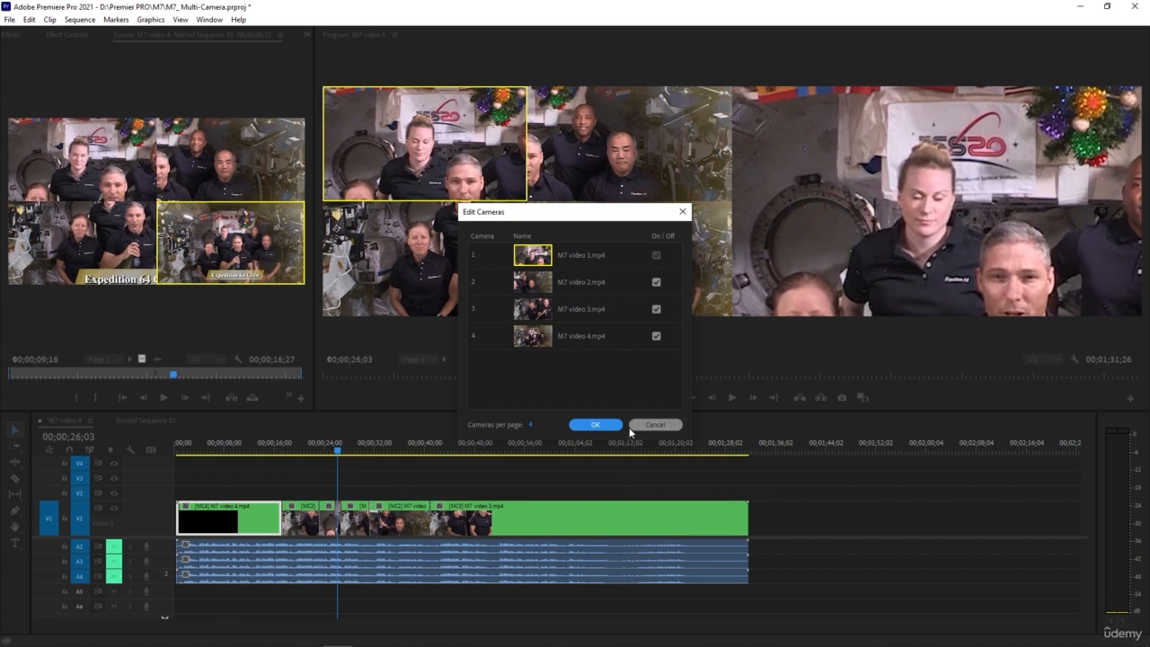
left_click(527, 263)
left_click_drag(485, 261, 504, 298)
left_click_drag(497, 338, 513, 305)
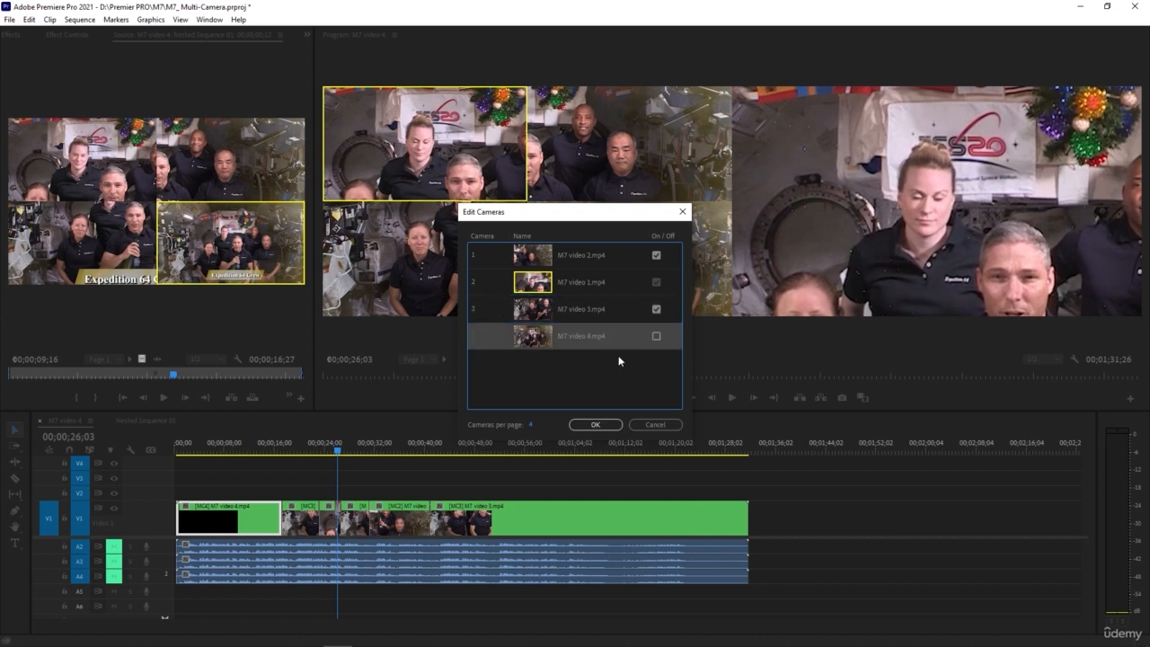
Step: Turn M7 video 3.mp4 and M7 video 4.mp4 off and on again, and set Cameras per page to 2
left_click_drag(564, 213, 759, 273)
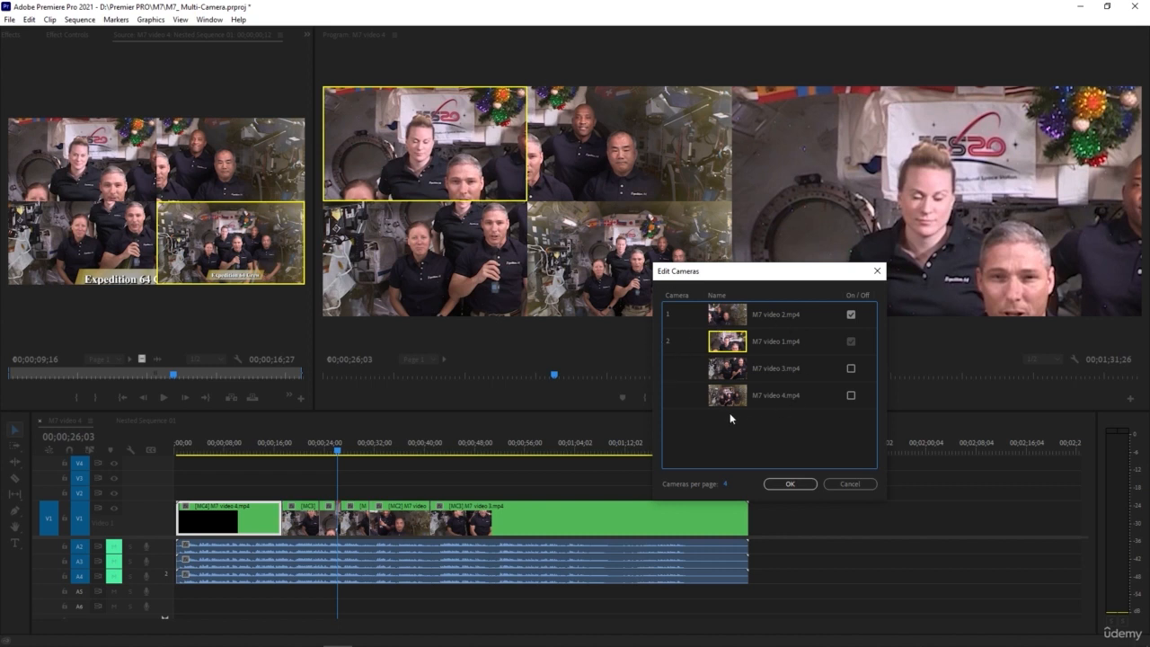
left_click(851, 369)
left_click(726, 485)
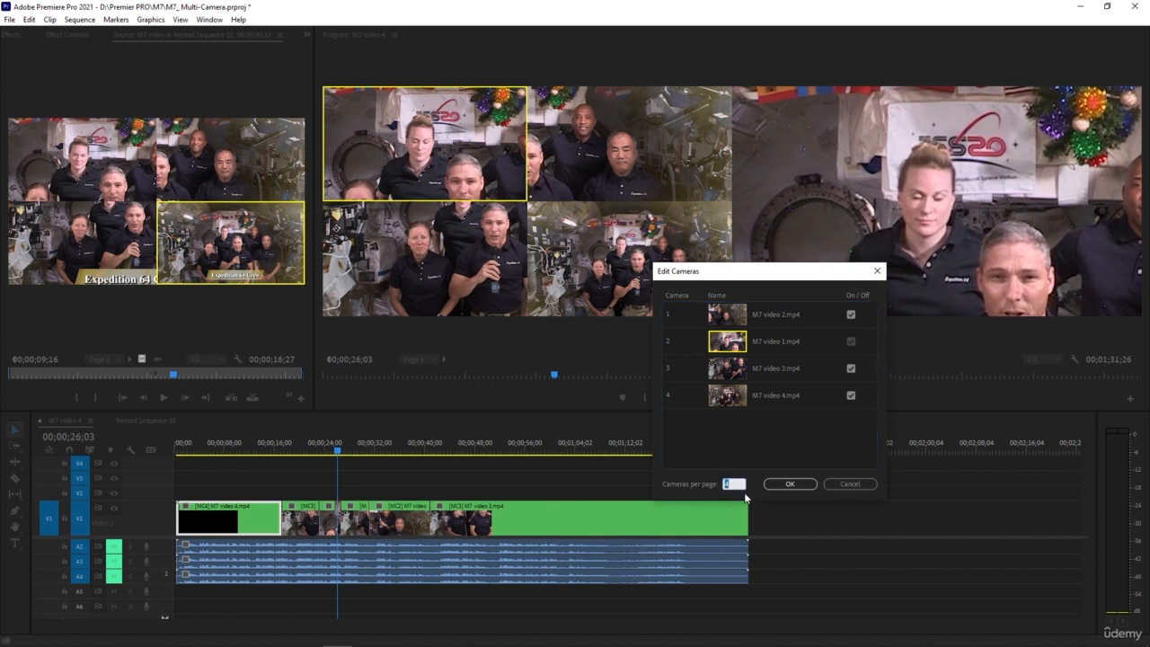
left_click(790, 485)
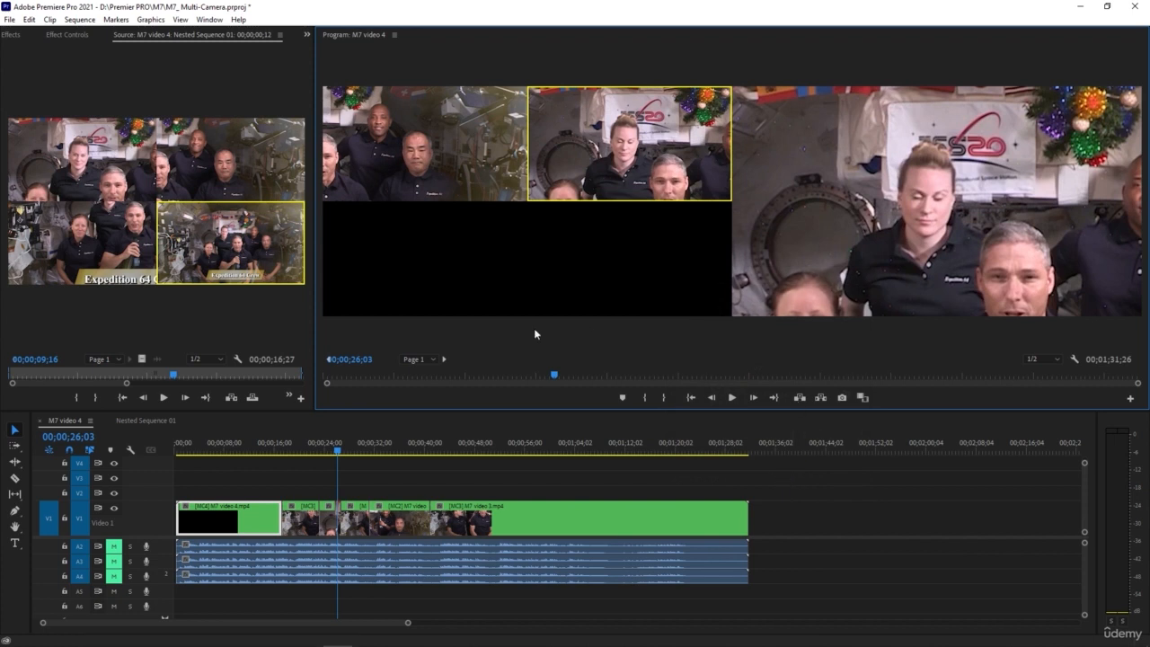
Step: Flip between Page 1 and Page 2 of the multi-camera view to examine the cameras on each, ending on Page 1
left_click(444, 359)
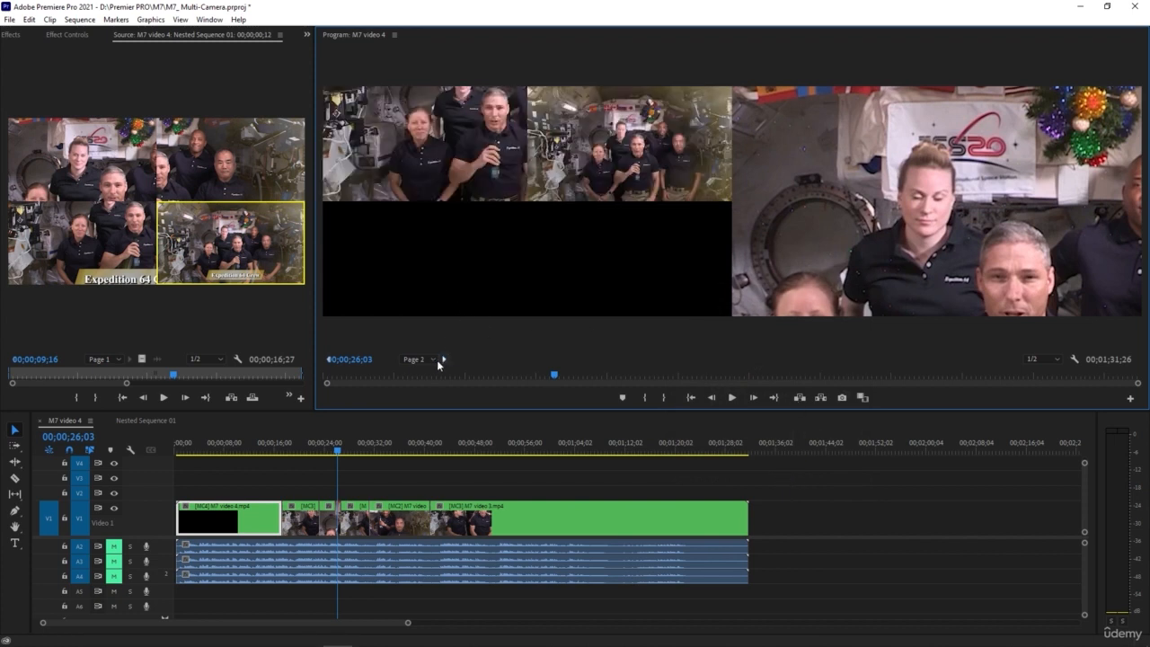
left_click(433, 360)
left_click(432, 360)
left_click(433, 360)
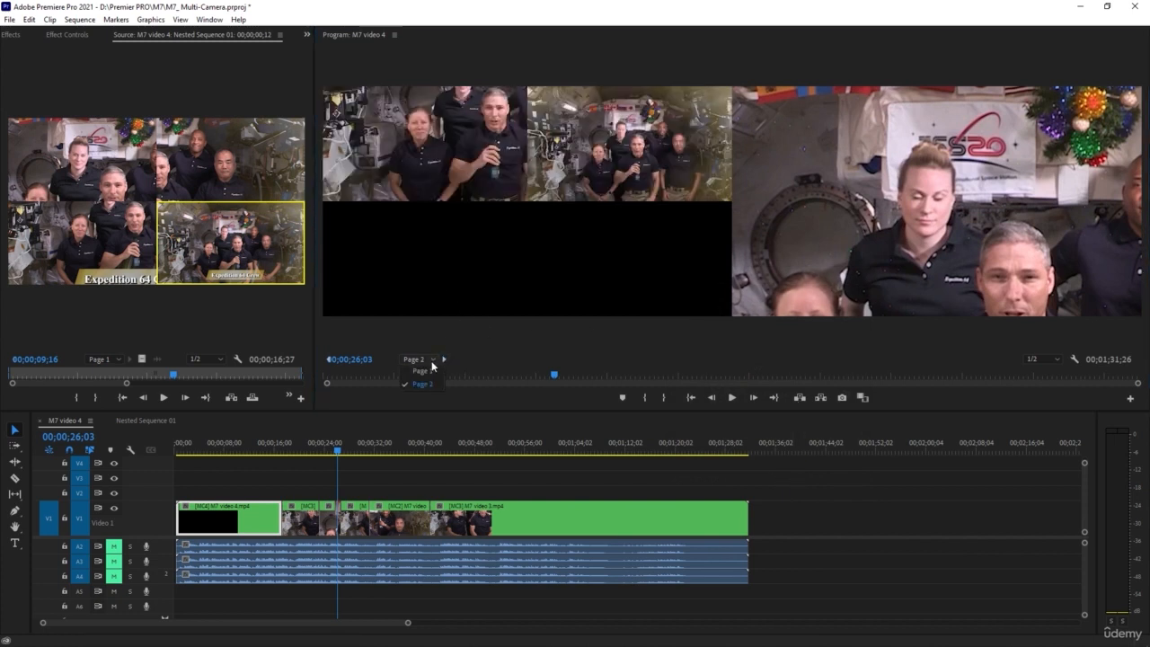
left_click(429, 372)
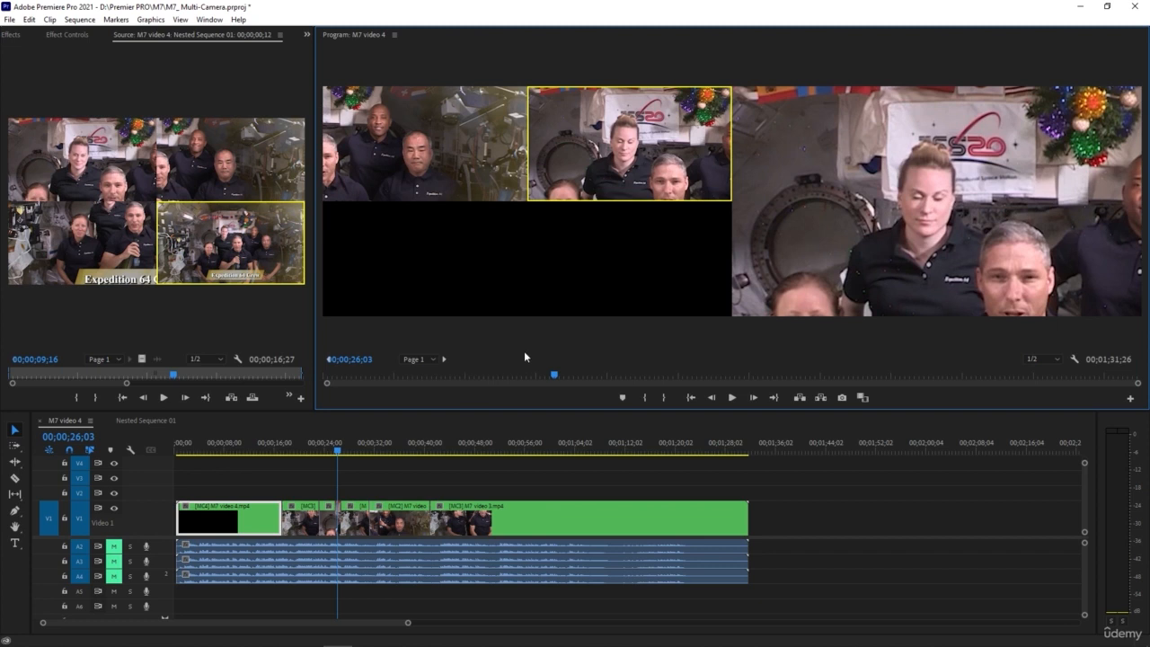
left_click(443, 359)
left_click(432, 359)
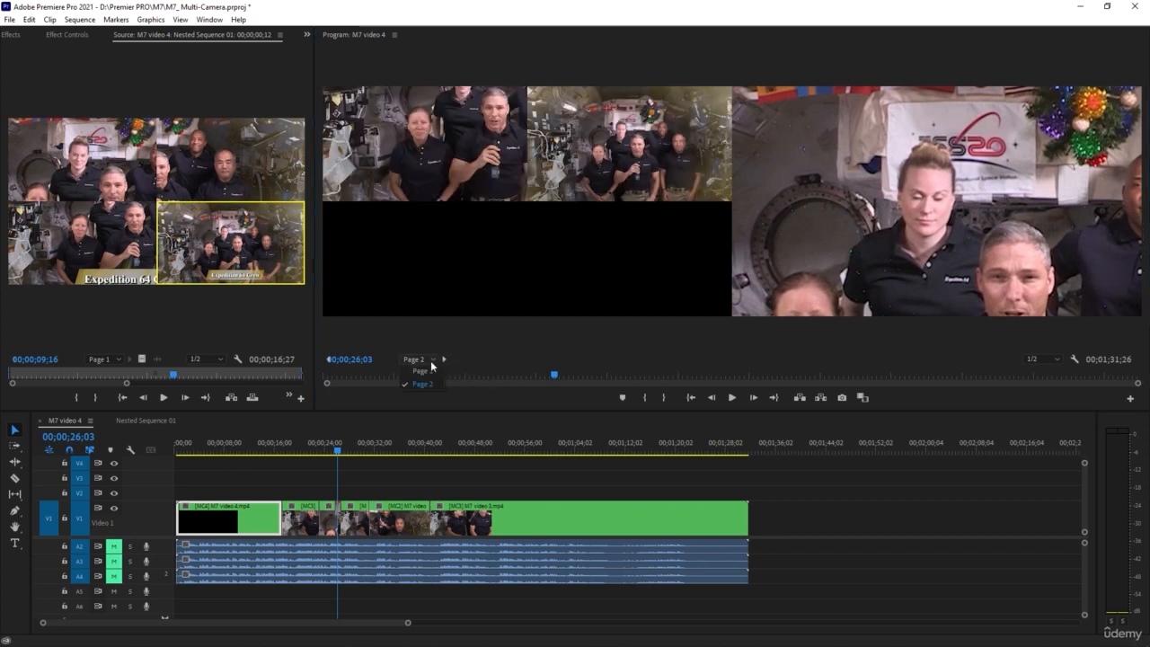
left_click(432, 371)
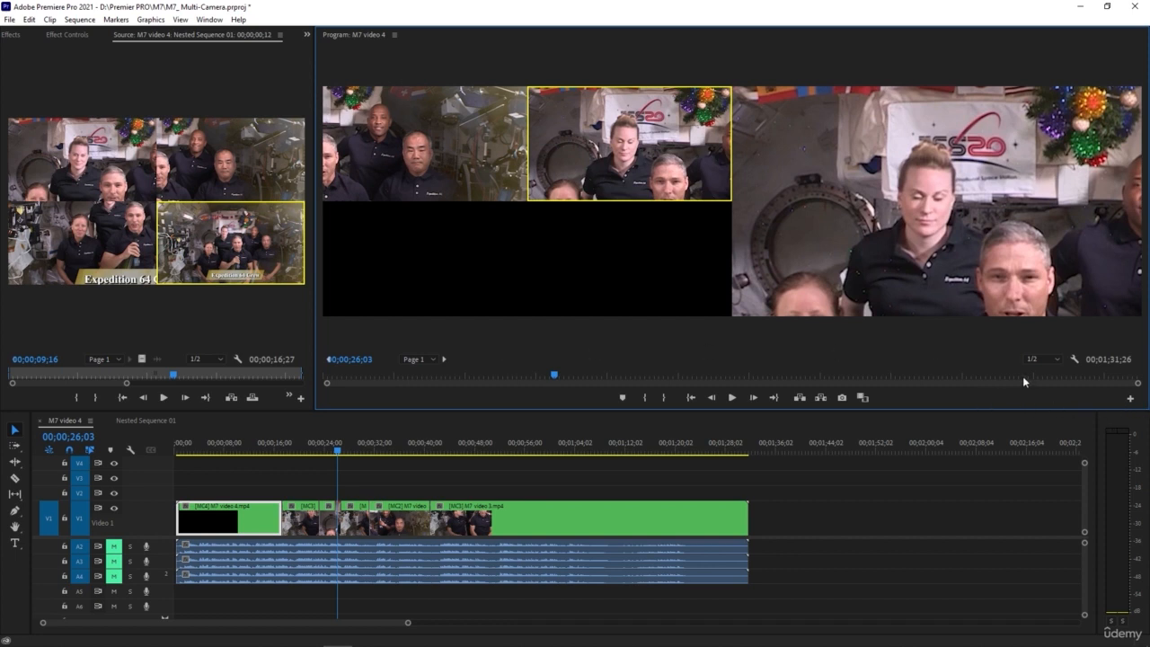
Step: Reopen Edit Cameras and set Cameras per page to 4
left_click(1075, 363)
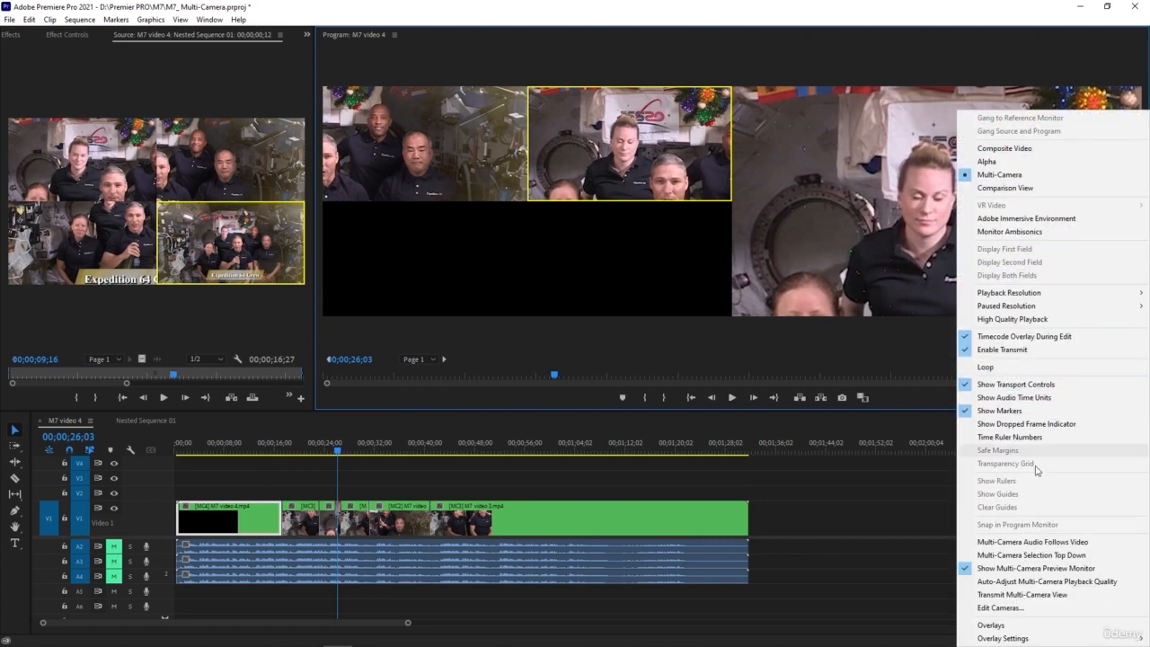
left_click(1004, 608)
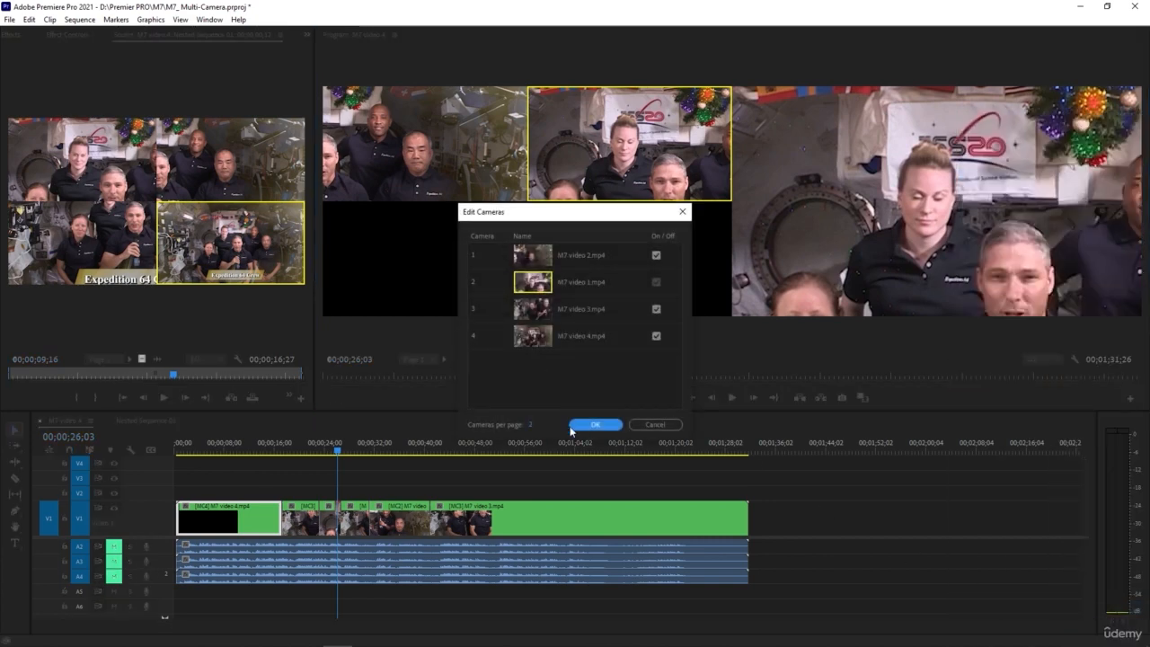
left_click(536, 425)
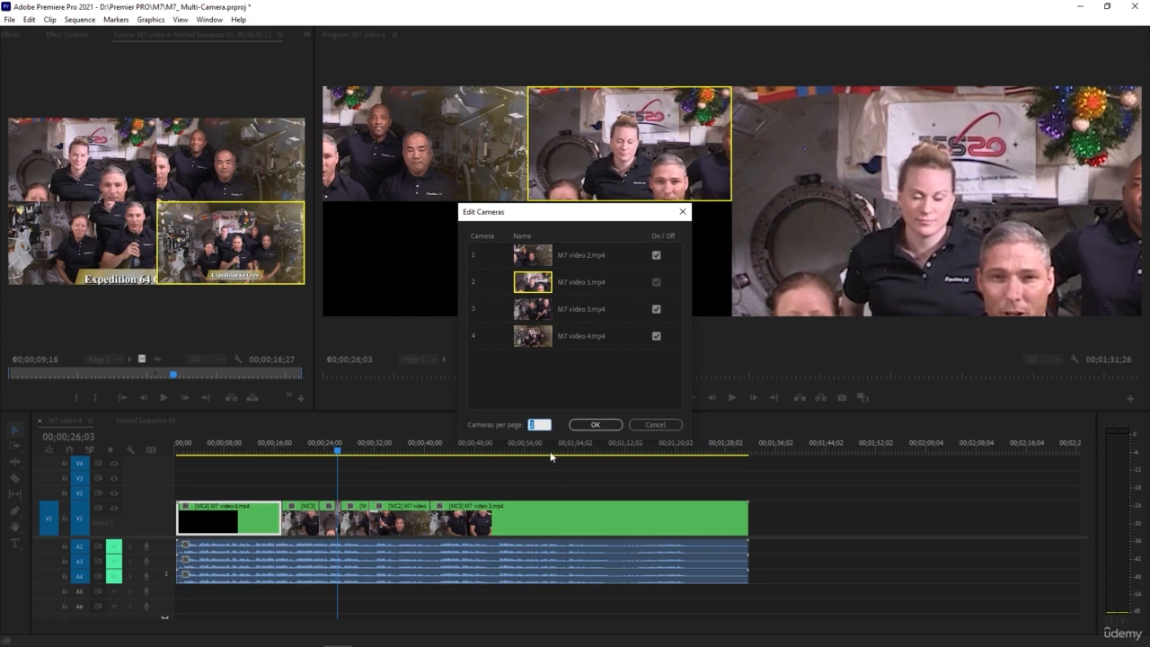
type("4")
left_click(593, 425)
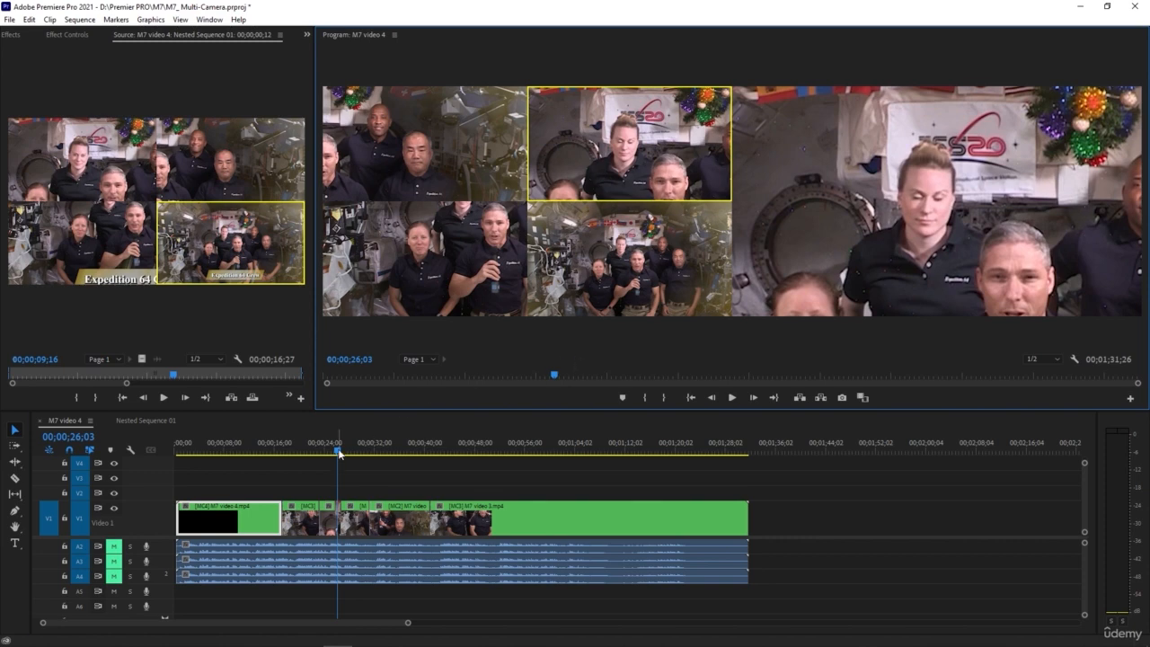
Step: Move the playhead to 00;00;12;10, switch the first clip on V1 to Camera 2, and select the clip after it
left_click_drag(339, 454, 269, 456)
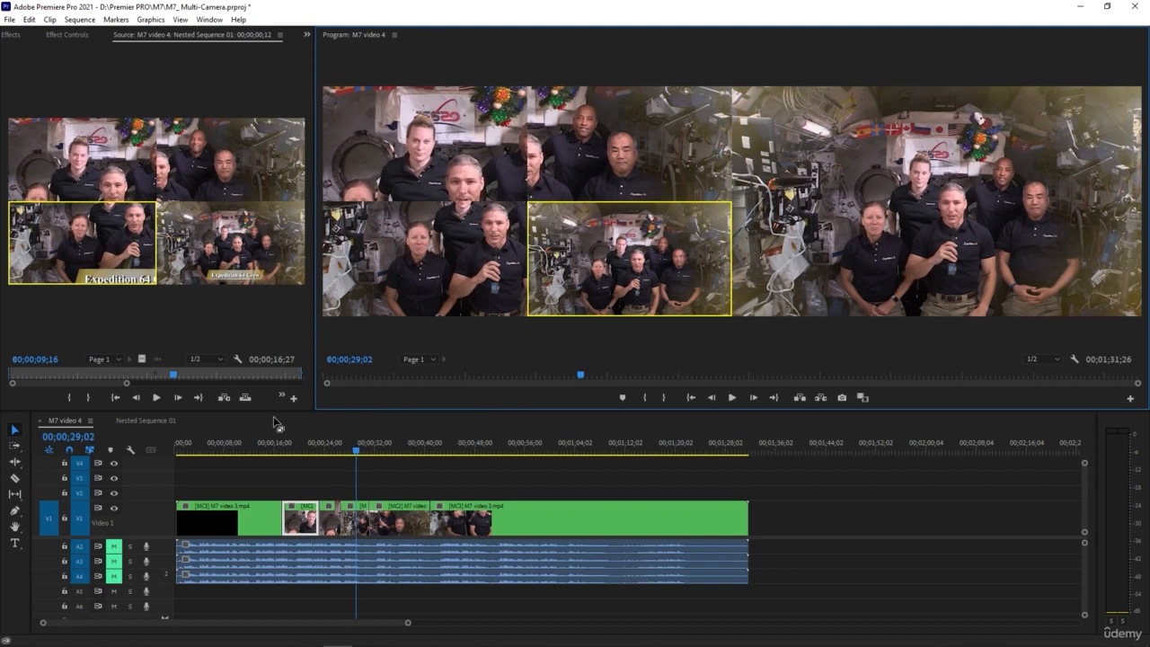
left_click_drag(355, 452, 254, 454)
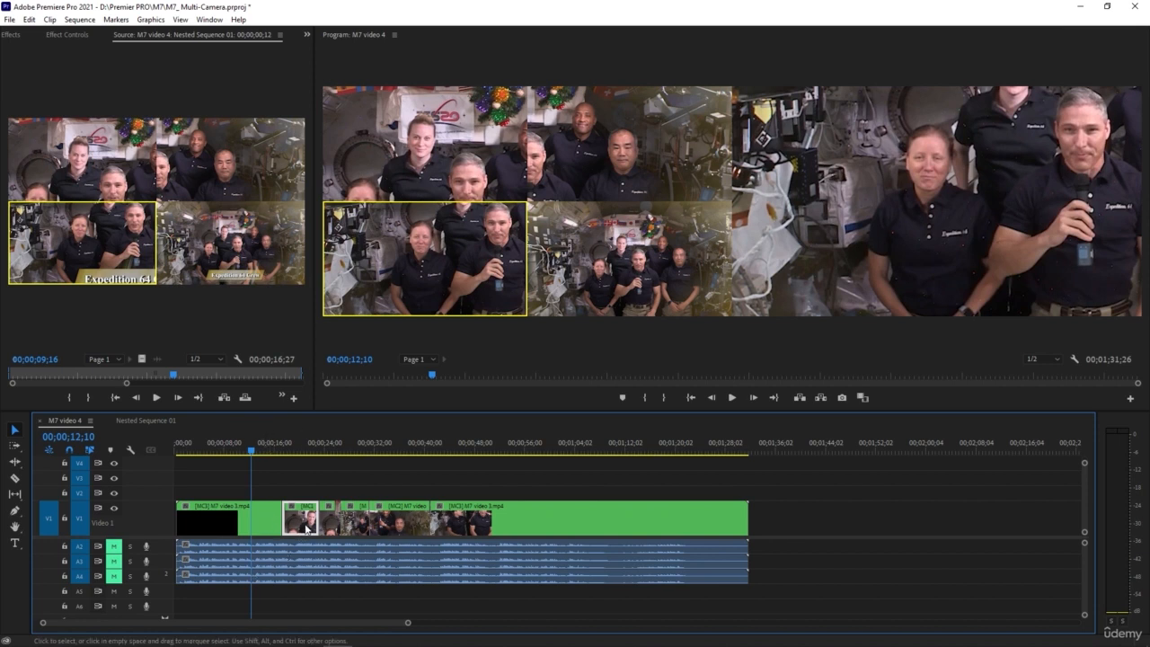
left_click(264, 521)
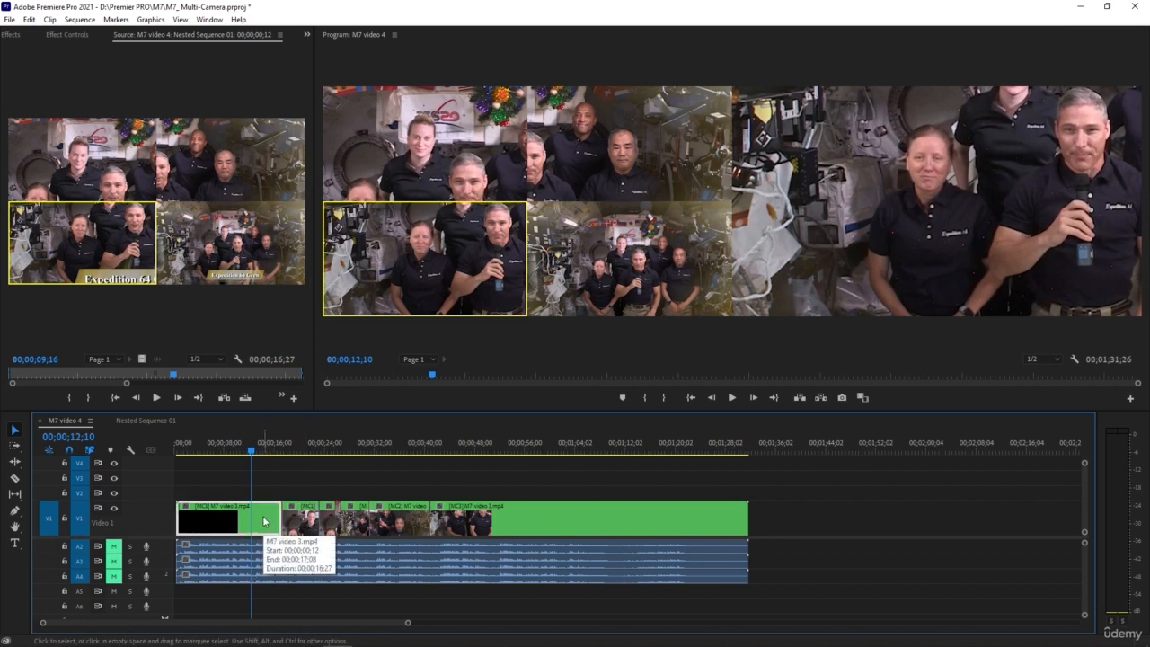
key("2")
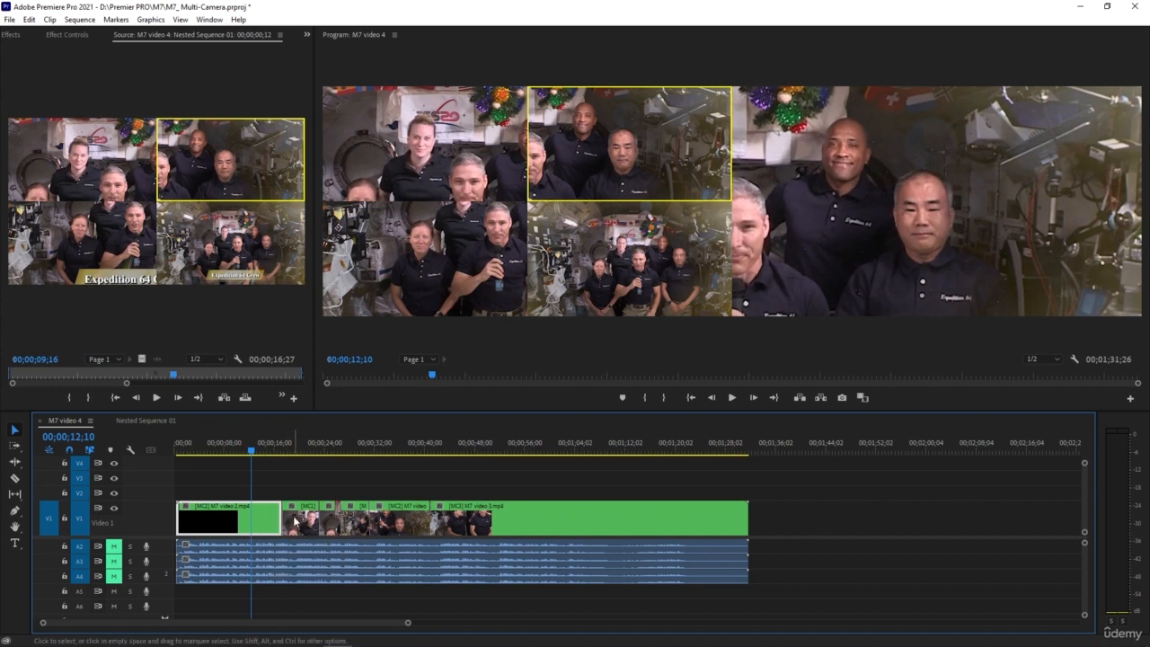
left_click(294, 521)
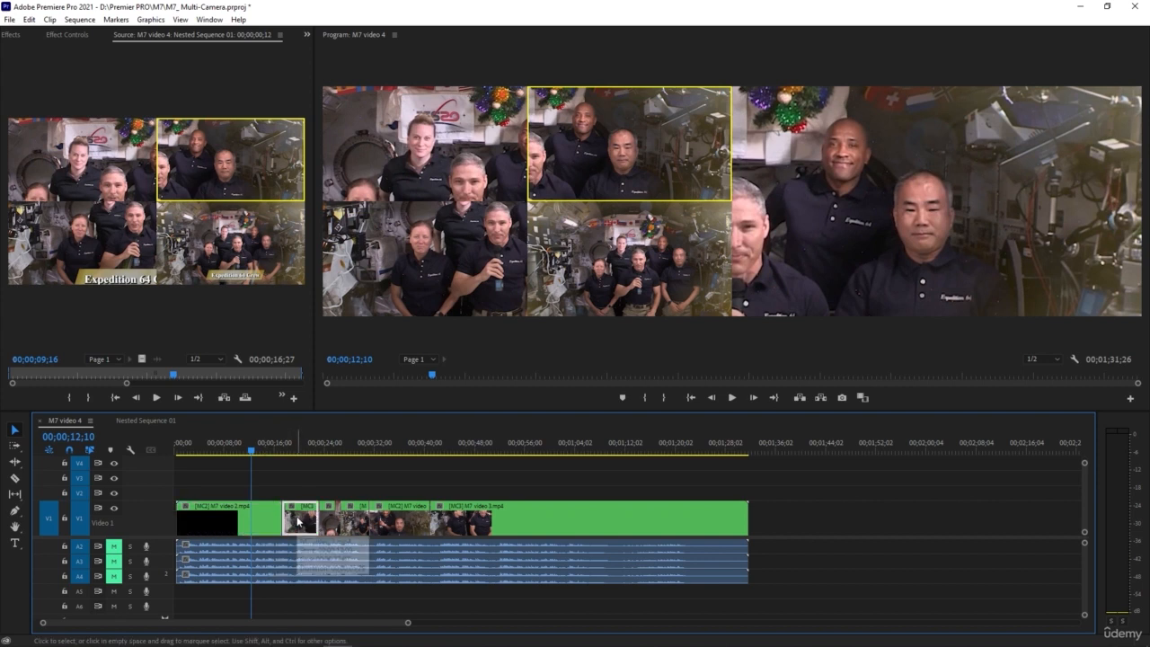
Step: Replay M7 video 4 from the start, switching live to Cameras 4, 2, 4, 3, 4, 2 and 4, and stop at 00;00;58;00
left_click_drag(253, 452, 176, 457)
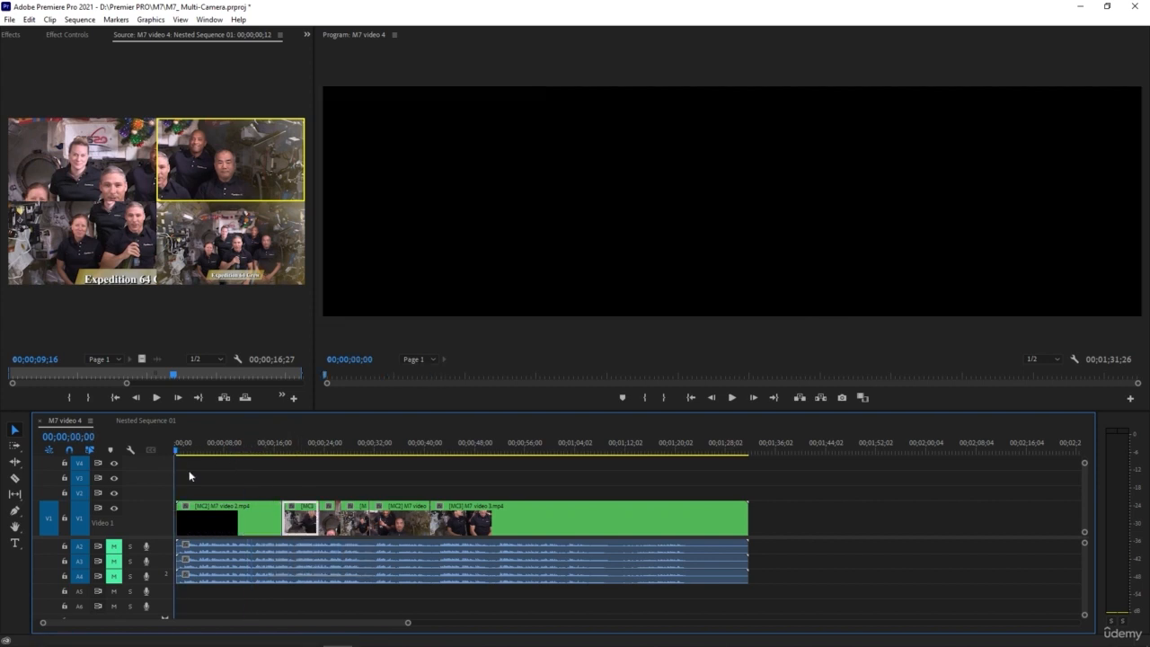
left_click(733, 398)
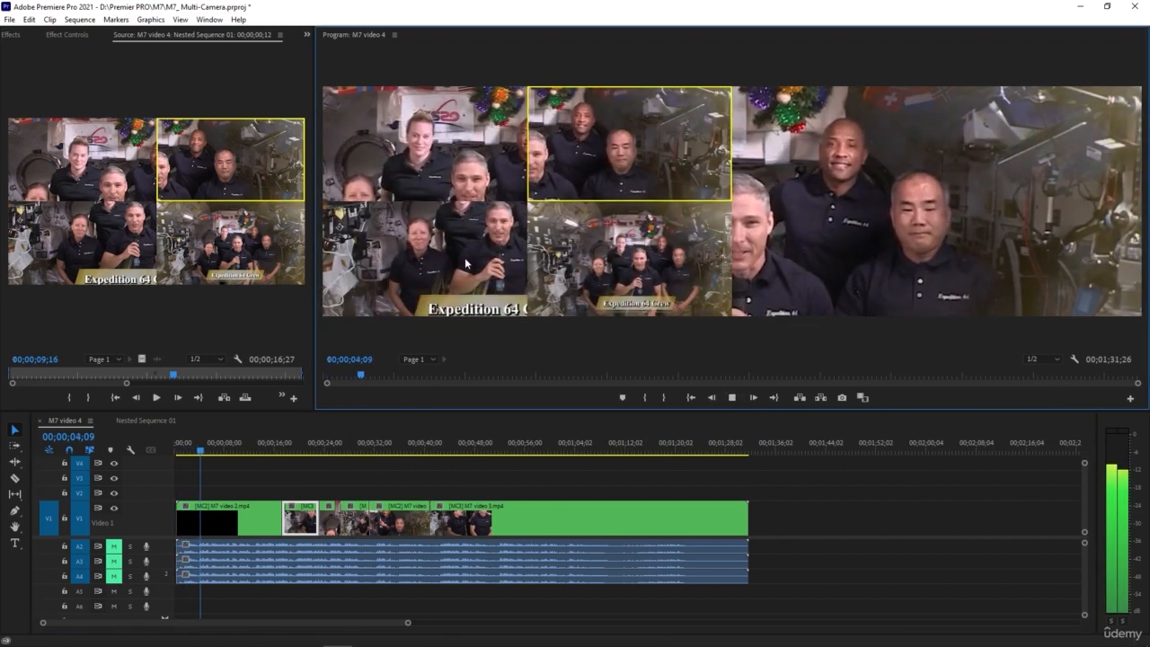
key("4")
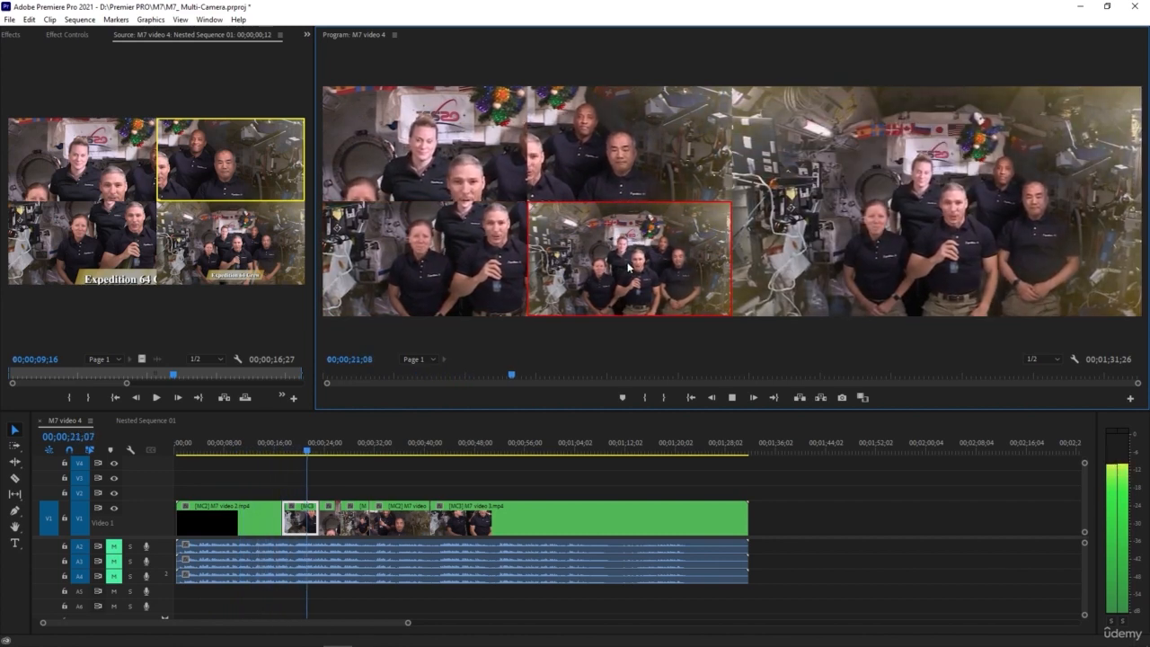
left_click(609, 179)
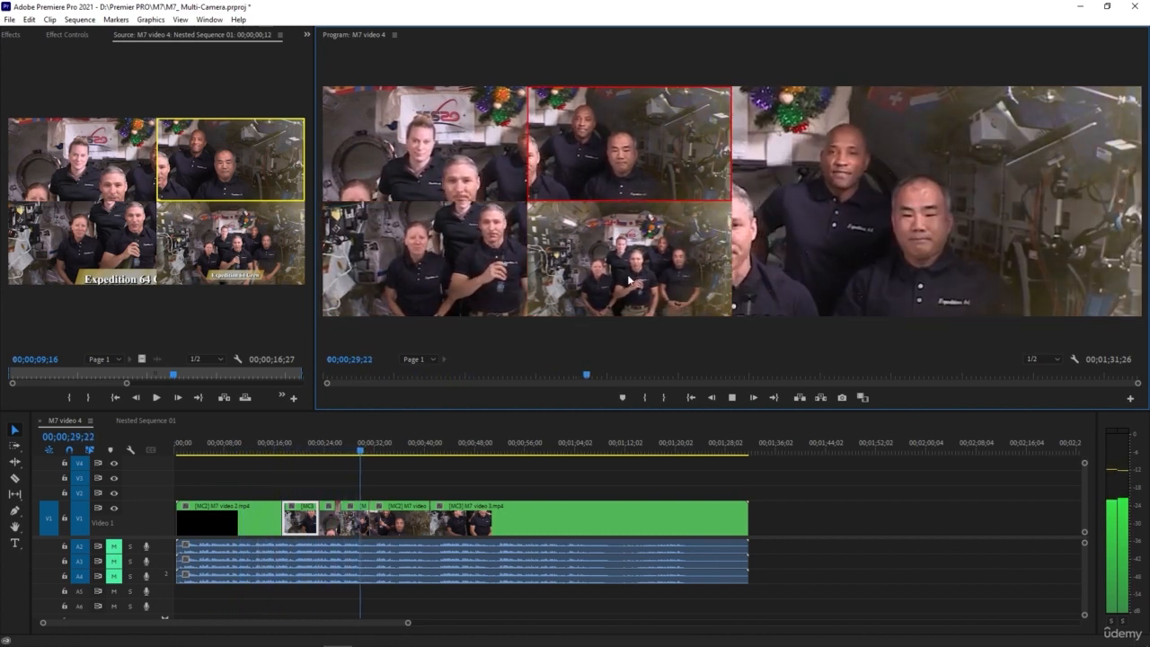
left_click(657, 262)
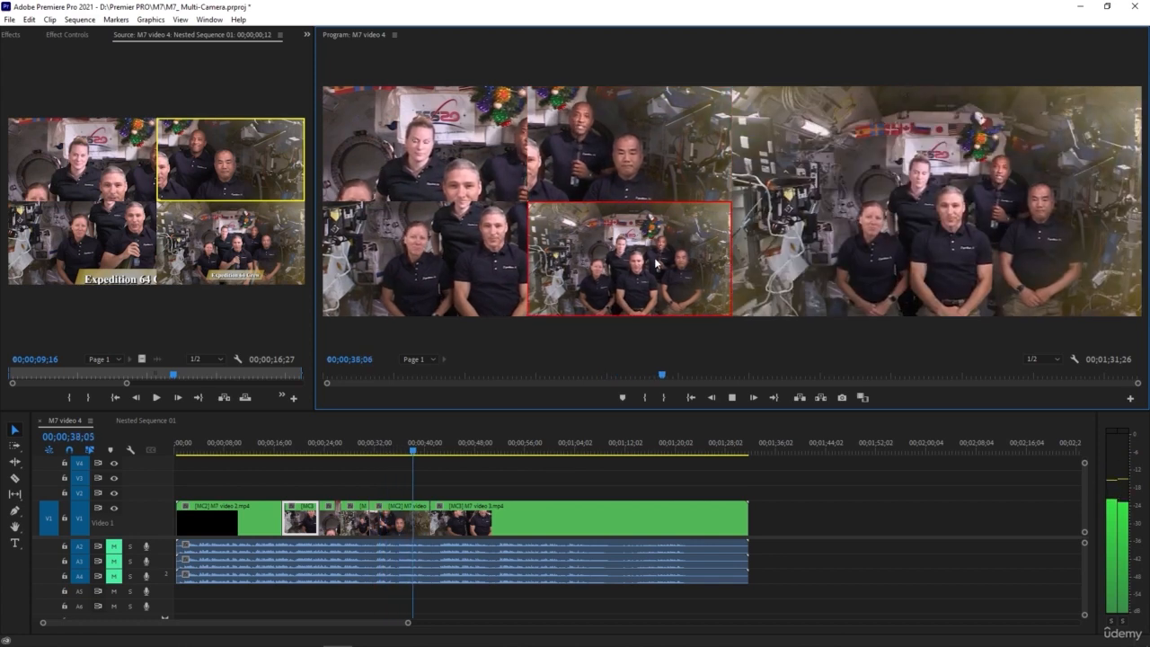
left_click(485, 274)
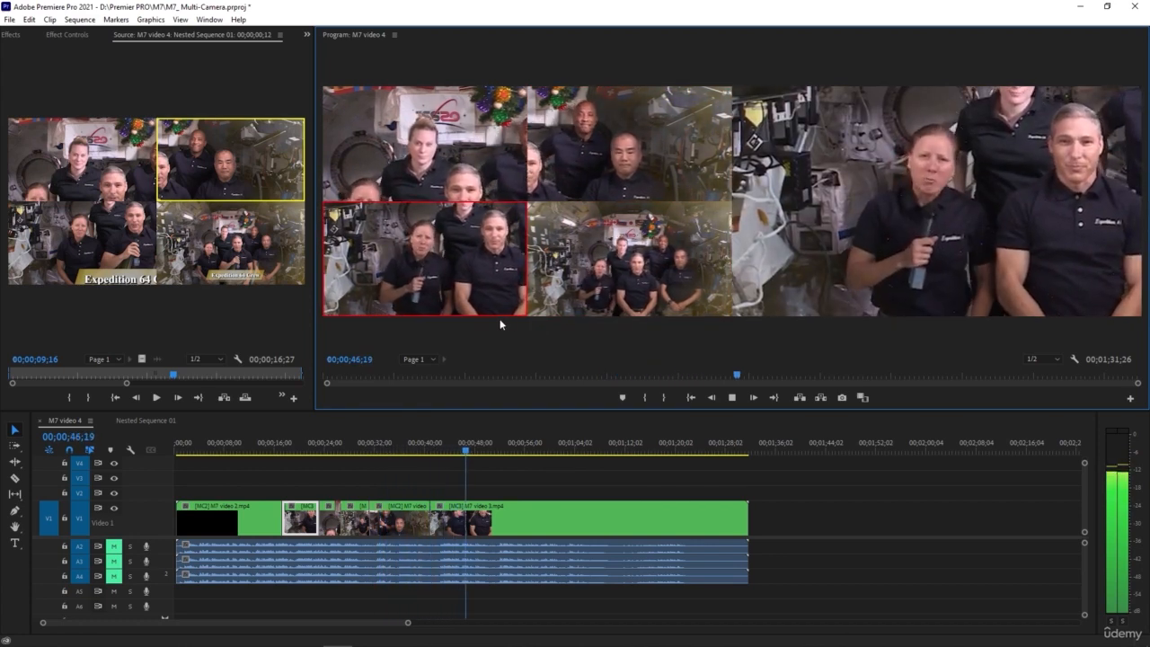
left_click(633, 295)
left_click(642, 193)
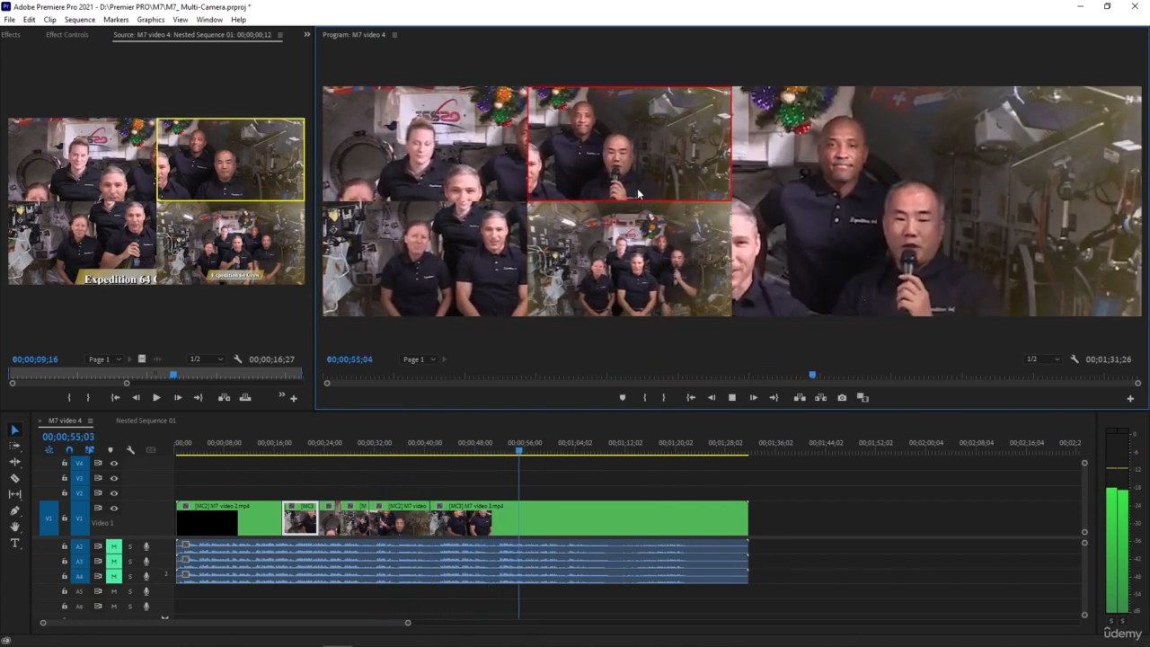
left_click(661, 293)
key("space")
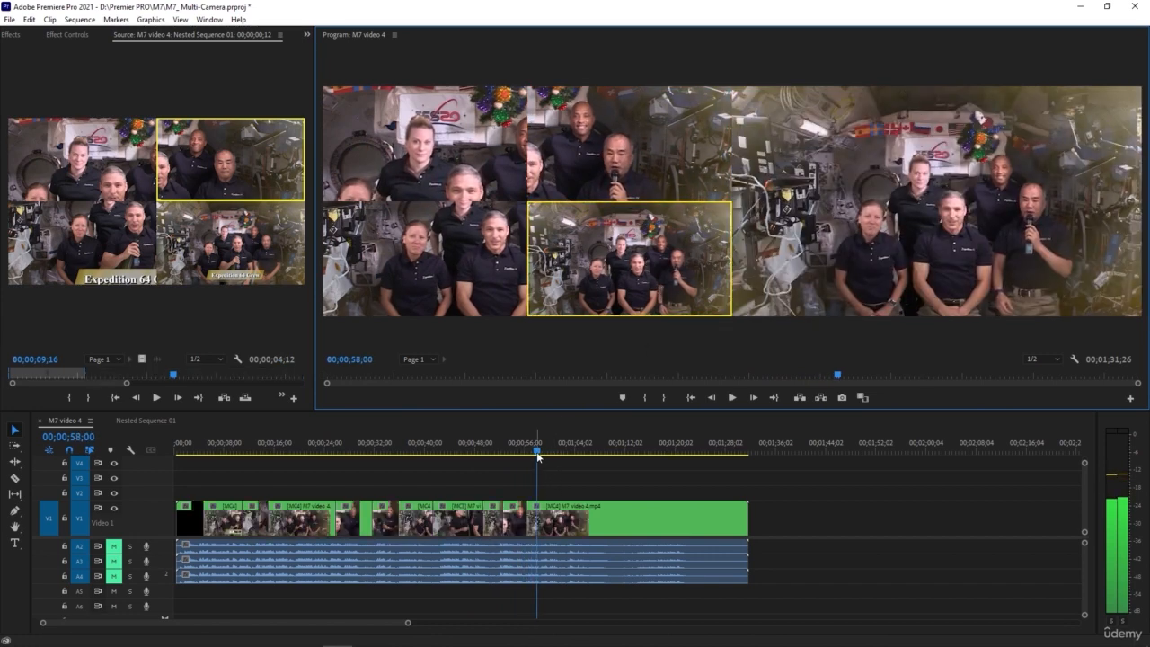
Step: Split the last V1 clip with the Razor tool at about 00;01;03 and 00;01;12, and switch the middle segment to Camera 3
left_click_drag(537, 453, 444, 490)
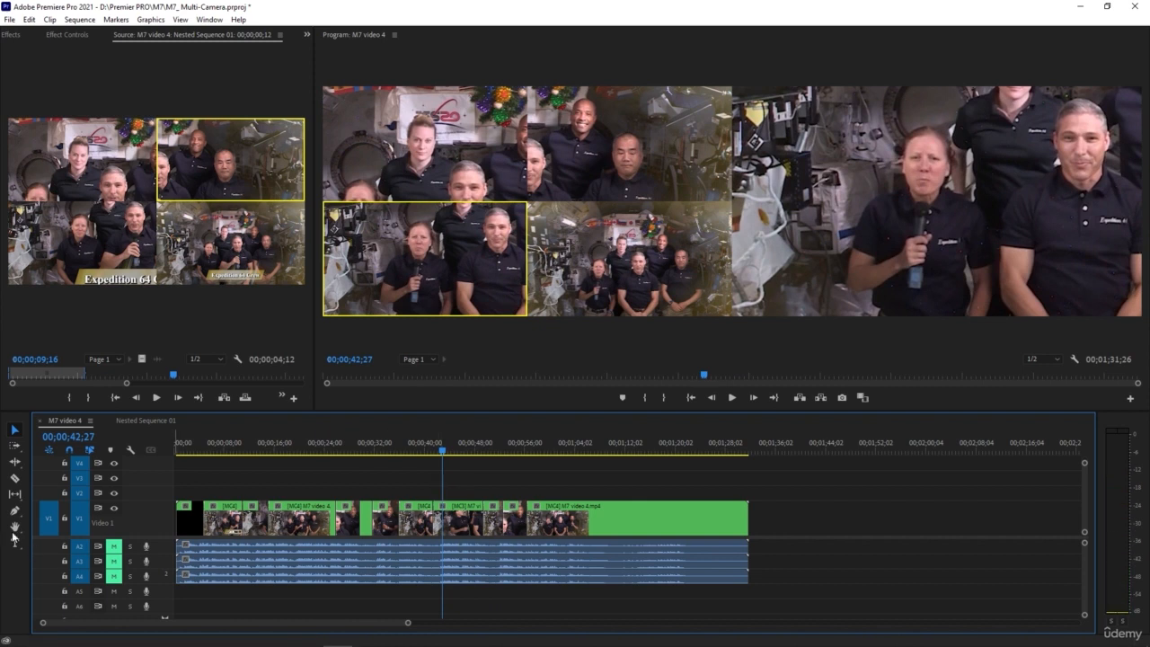
left_click(15, 478)
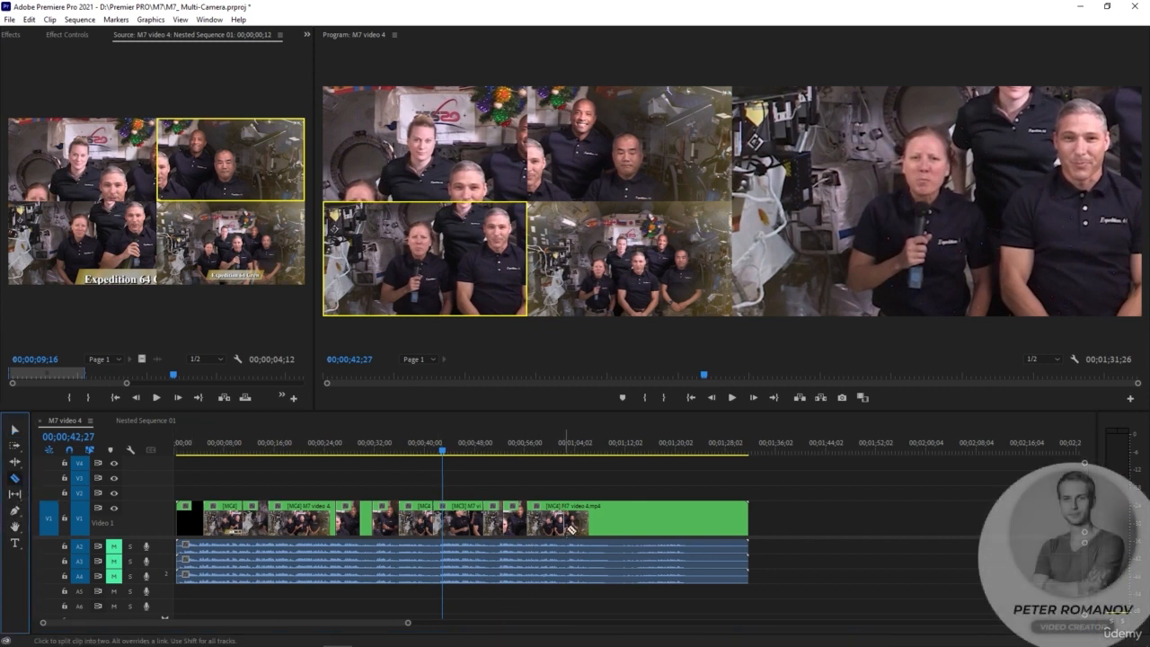
left_click(568, 526)
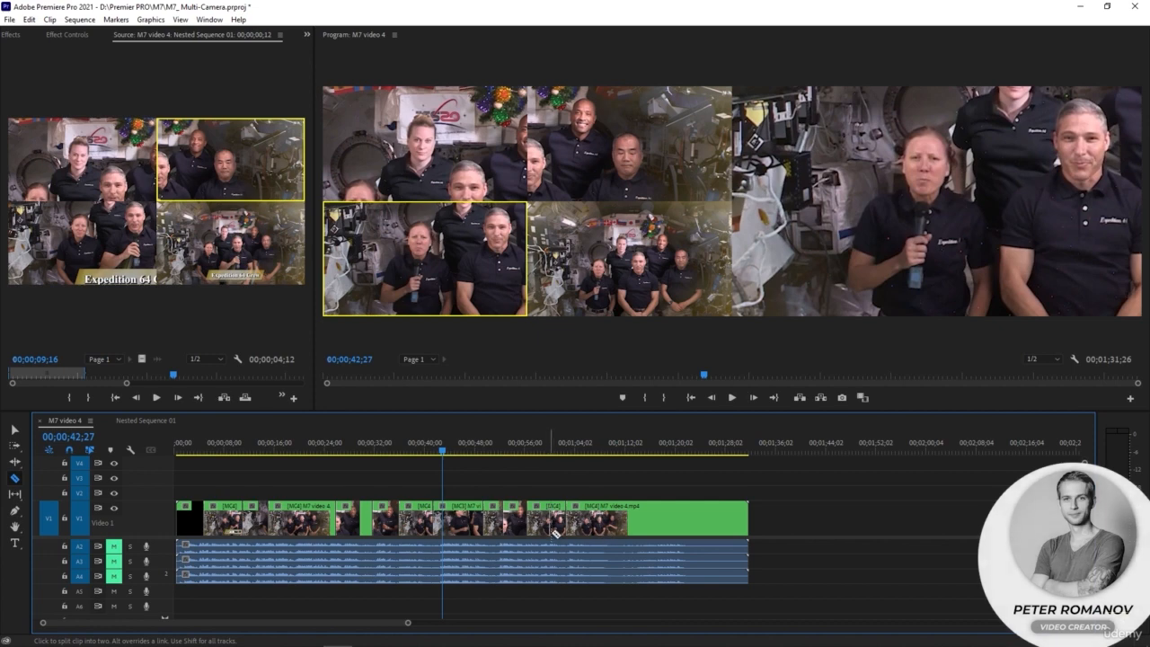
left_click(624, 530)
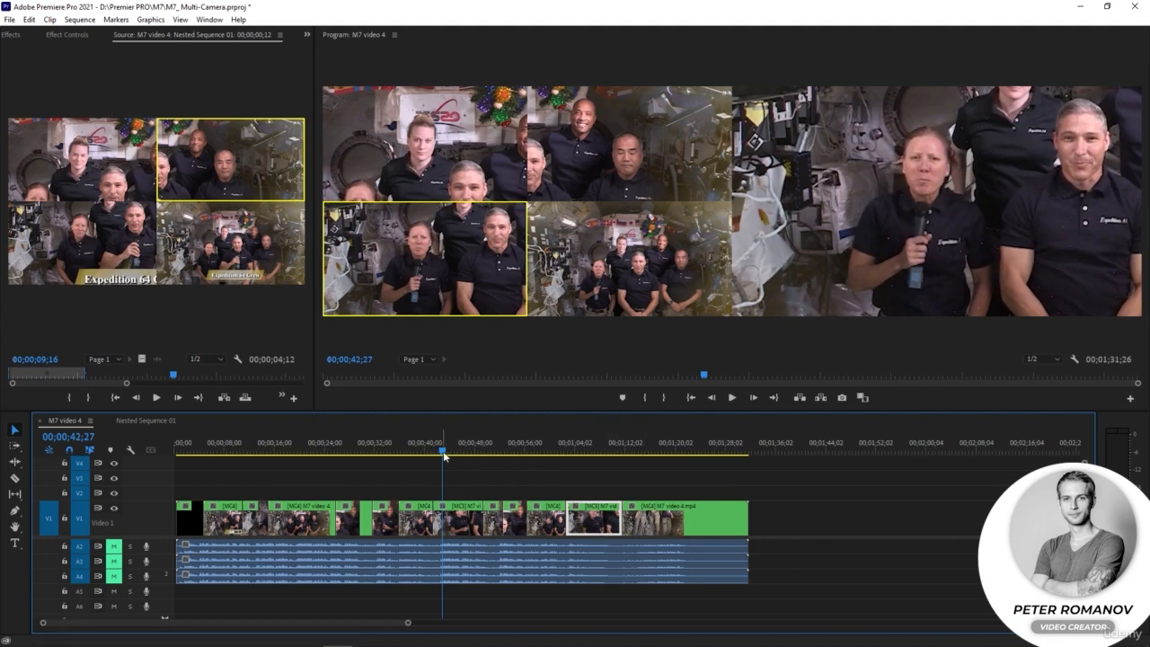
Step: Move the playhead to 00;01;06;03 within the Camera 3 segment and cut to Camera 4 from that point
left_click_drag(443, 452, 642, 491)
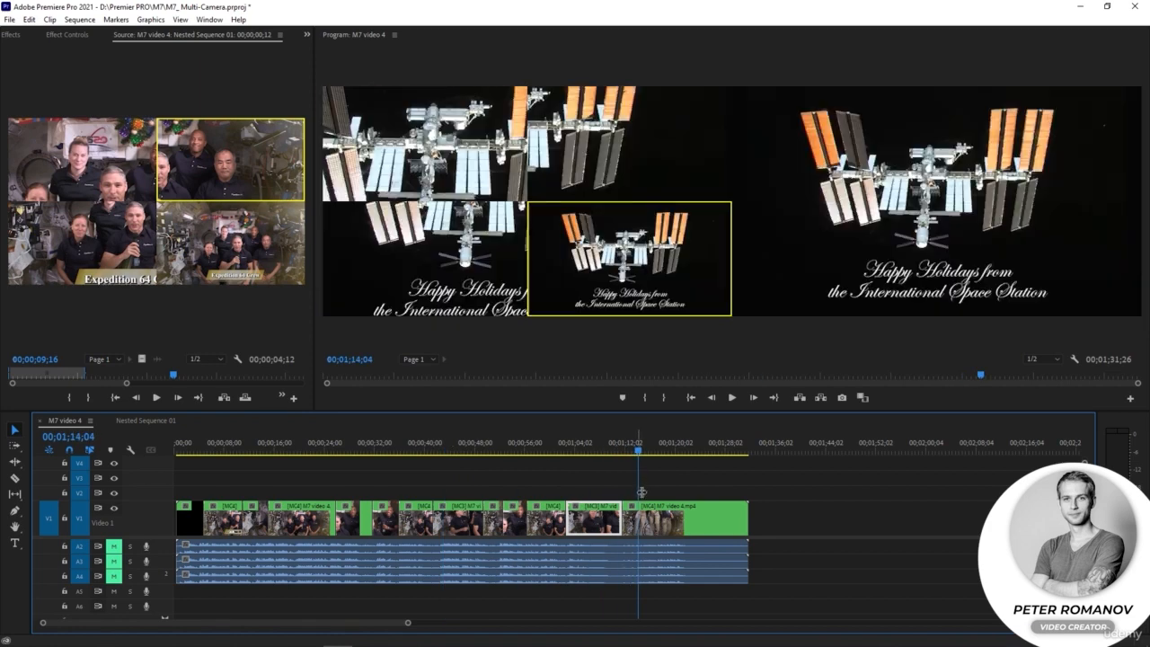
left_click(588, 456)
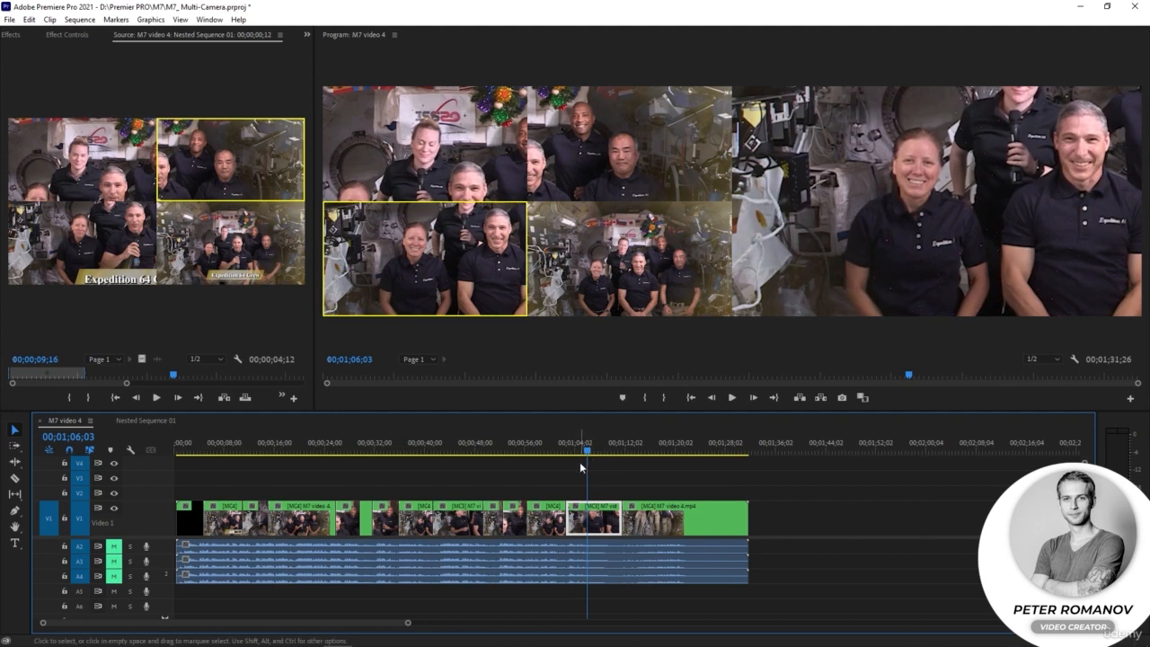
key("4")
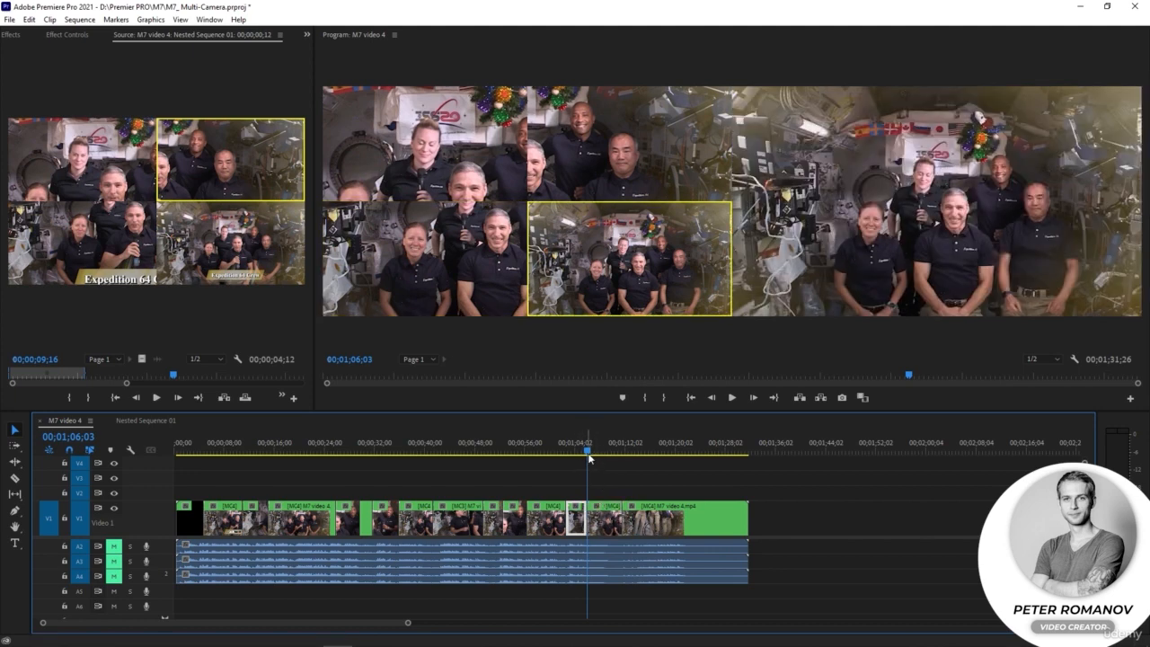
Step: Split the last V1 clip at 00;01;15;11, where the holiday title card shows, and return the playhead to 00;00;31;05
left_click(595, 455)
left_click_drag(565, 463, 647, 469)
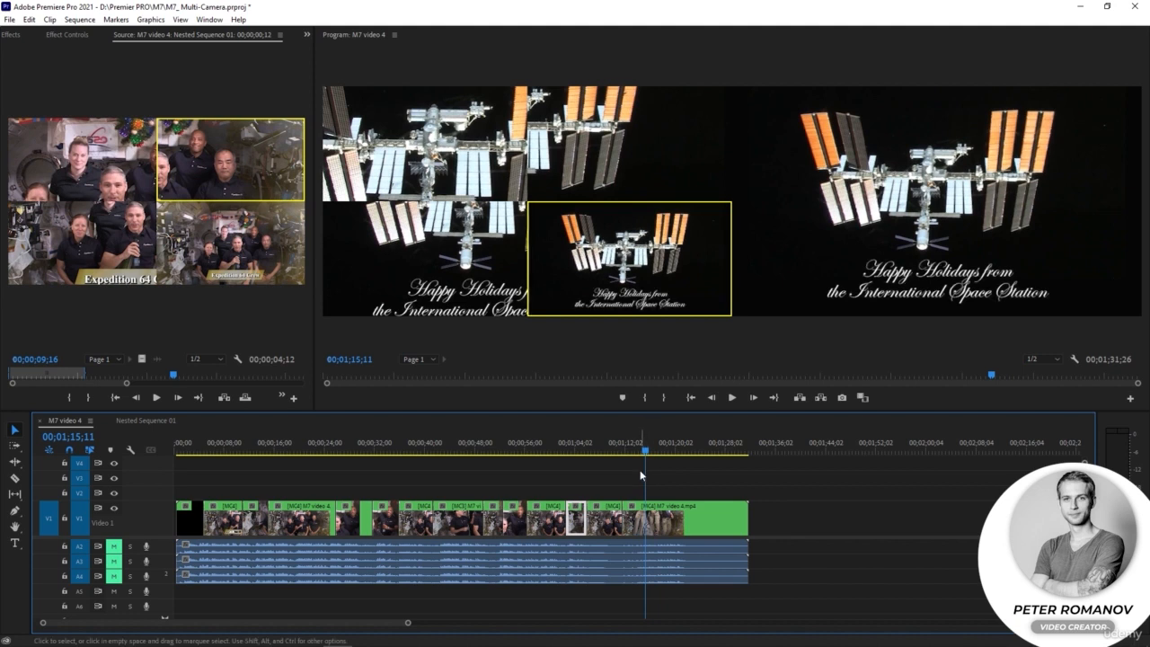
key("ctrl+k")
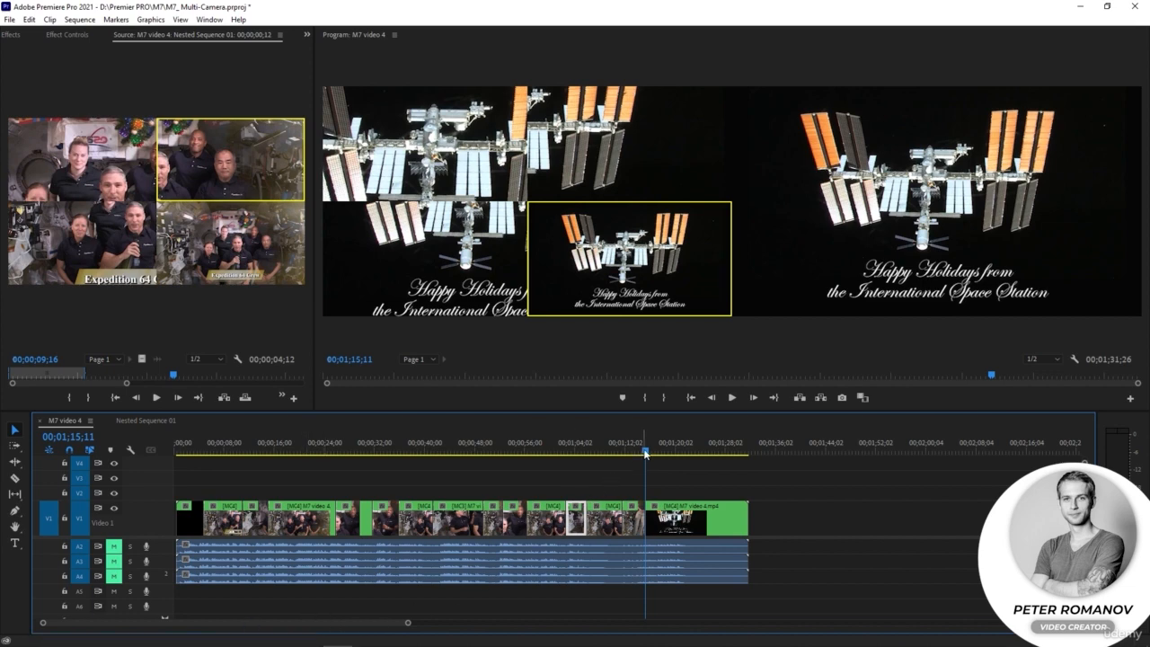
left_click_drag(645, 452, 373, 480)
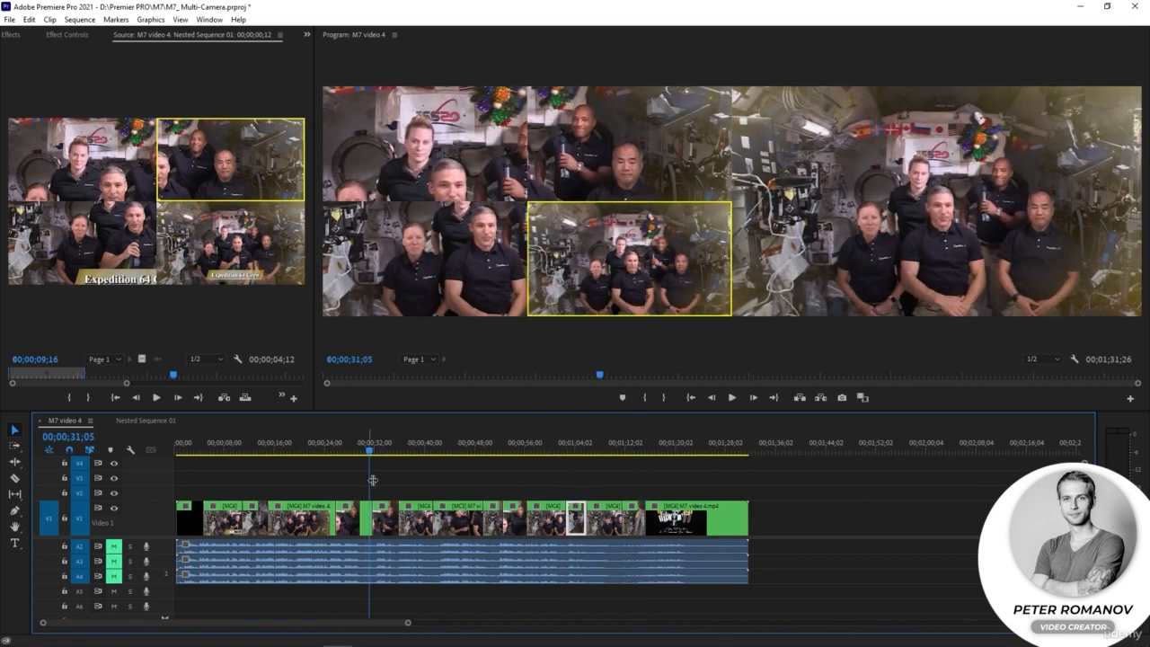